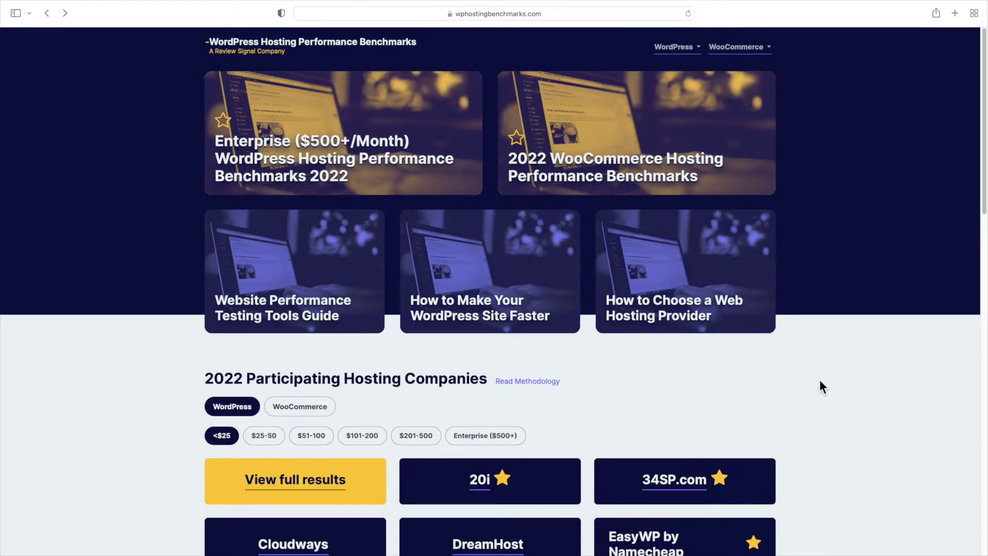
# Open the ICDSoft profile from the 2022 participating WordPress hosting companies in the under $25 tier
pyautogui.scroll(-5, 820, 382)
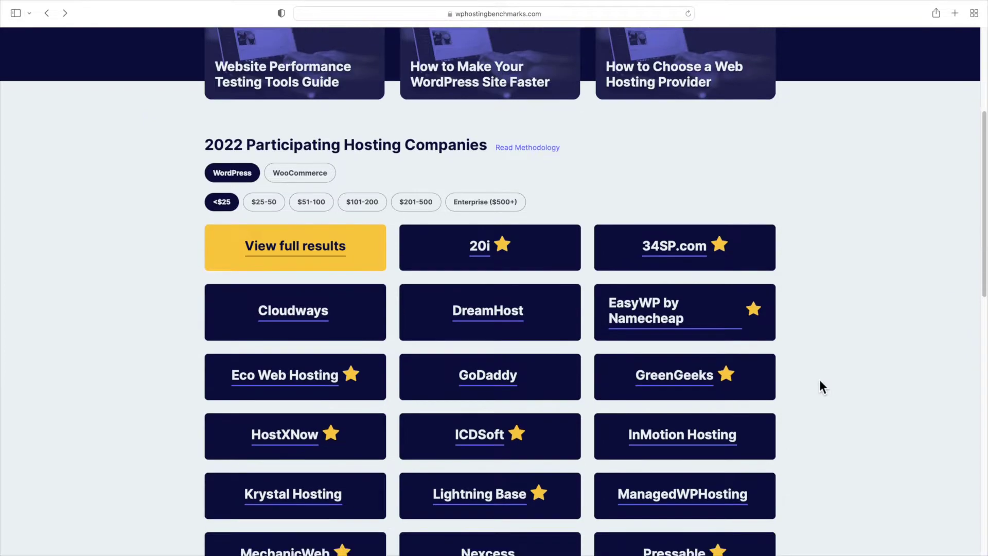
pyautogui.scroll(6, 770, 415)
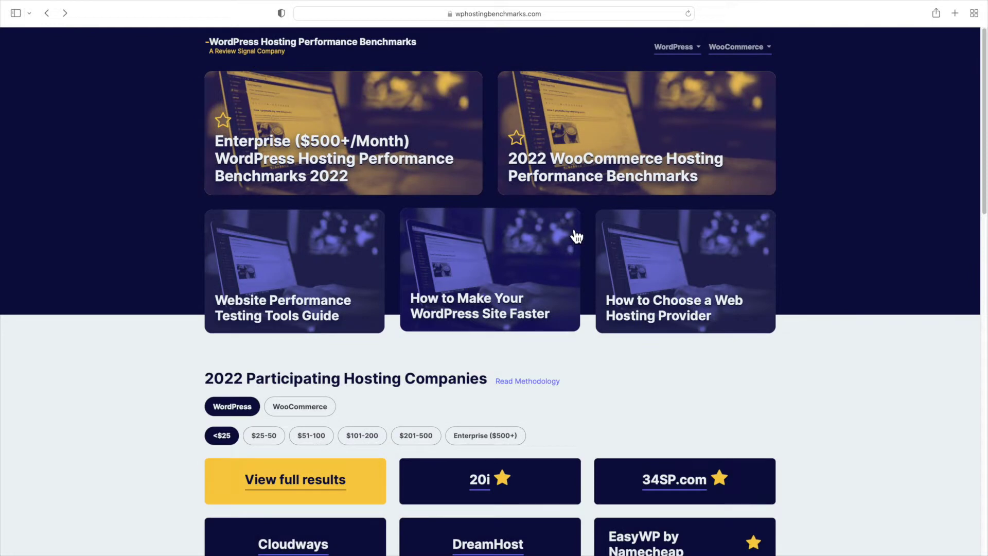
pyautogui.scroll(-7, 576, 236)
pyautogui.click(475, 197)
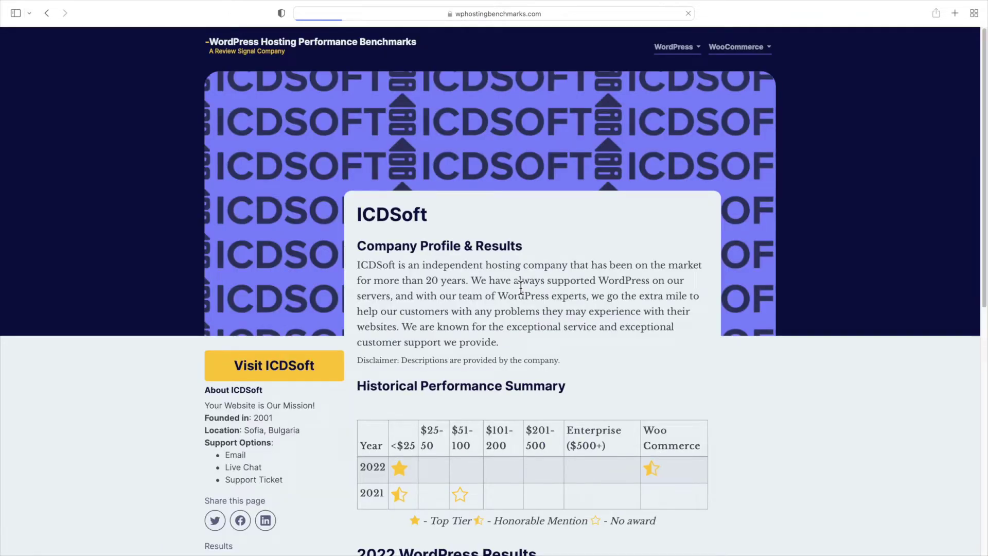
# Examine ICDSoft's historical performance summary and its 2022 Load Storm, K6, WebPageTest and uptime results
pyautogui.scroll(-20, 521, 286)
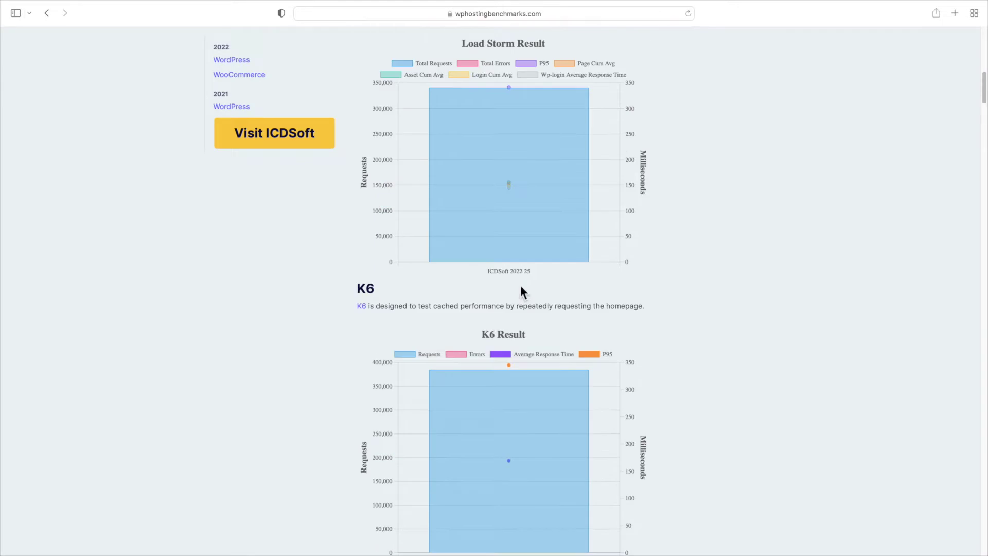
pyautogui.scroll(20, 520, 285)
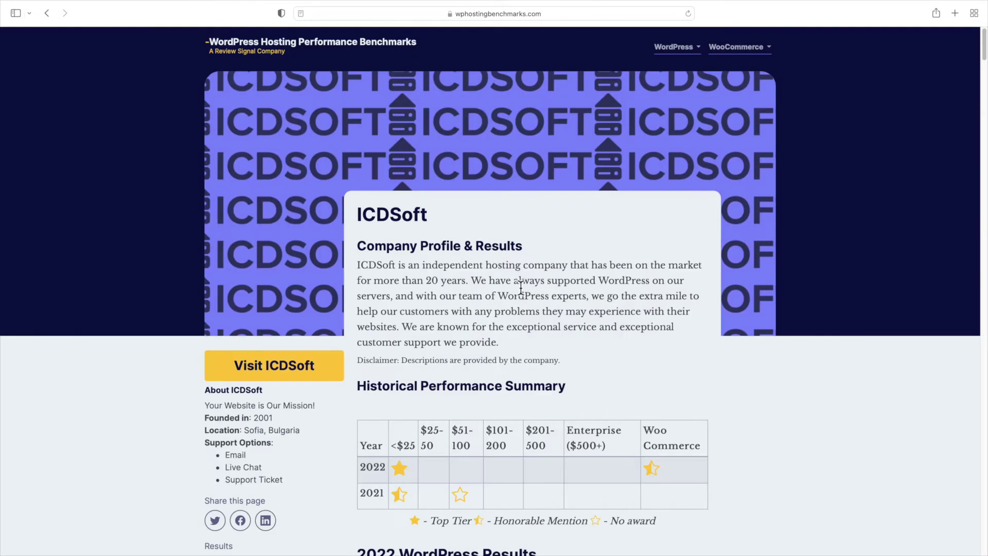
pyautogui.click(478, 19)
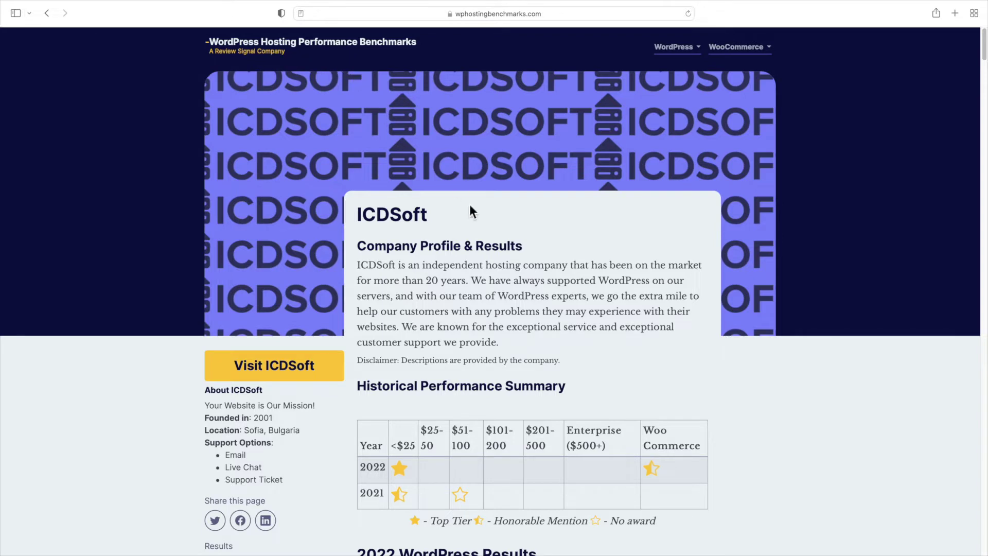
pyautogui.scroll(-4, 469, 205)
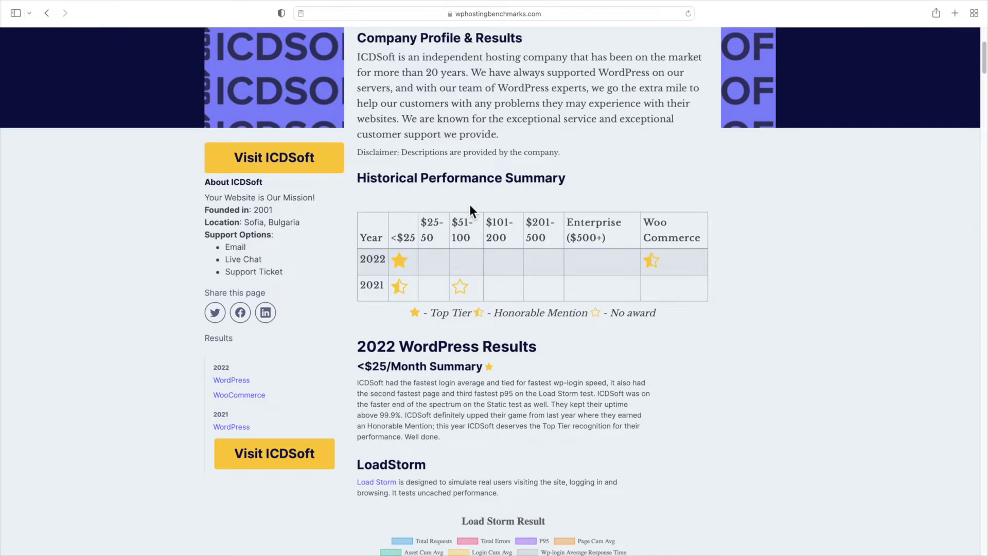
pyautogui.scroll(-12, 469, 205)
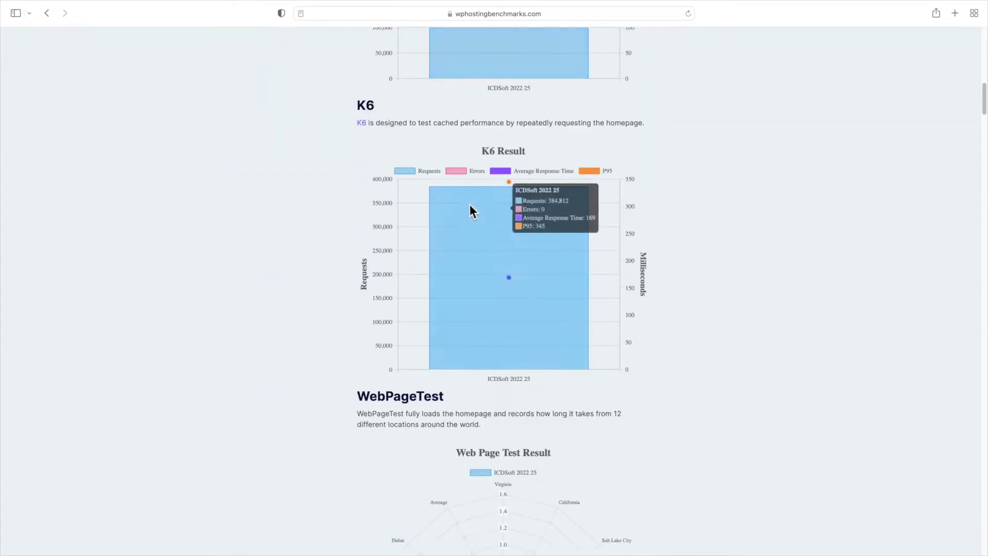
pyautogui.scroll(-7, 469, 205)
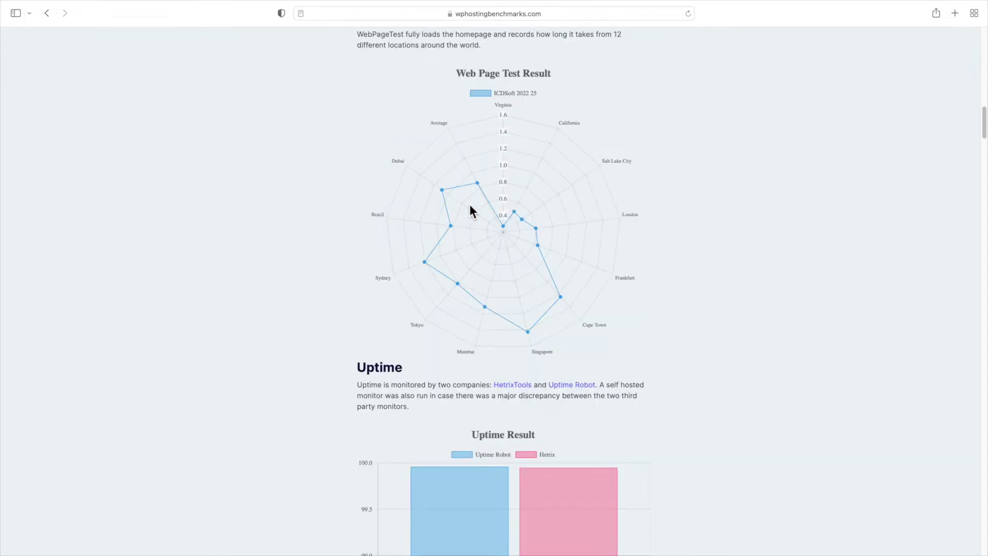
pyautogui.scroll(-2, 470, 206)
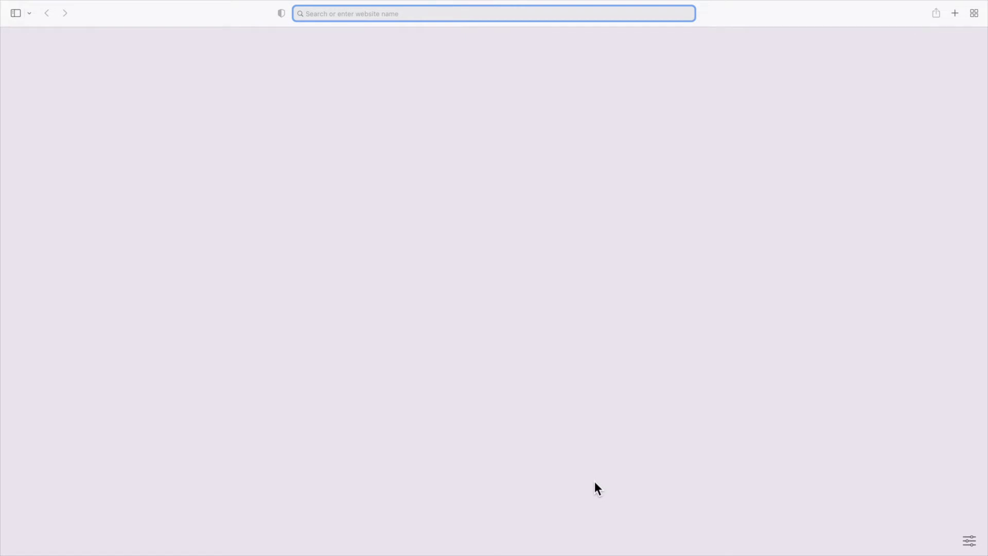
# Go to fonts.google.com, find the Lato font and download its whole family
pyautogui.write('fonts.goo')
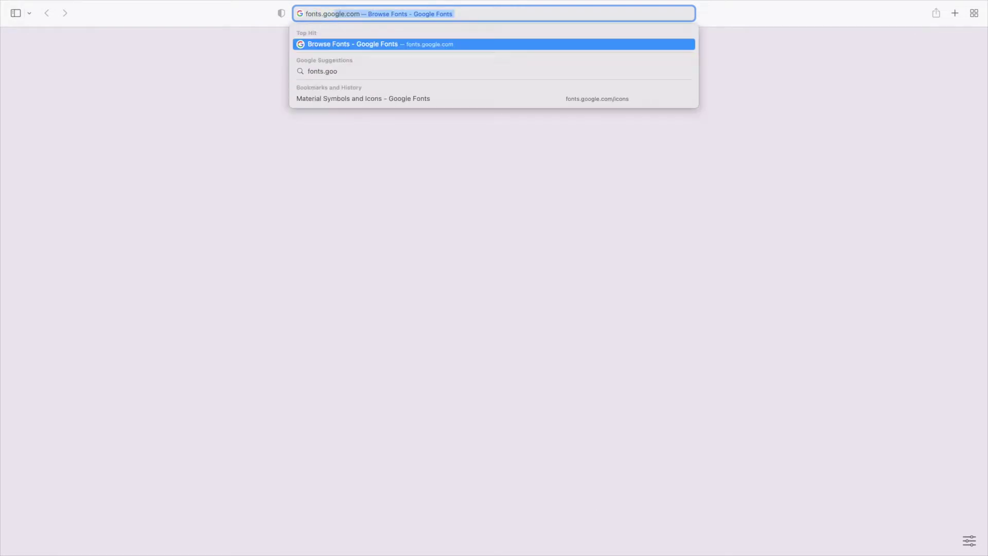
pyautogui.press('Return')
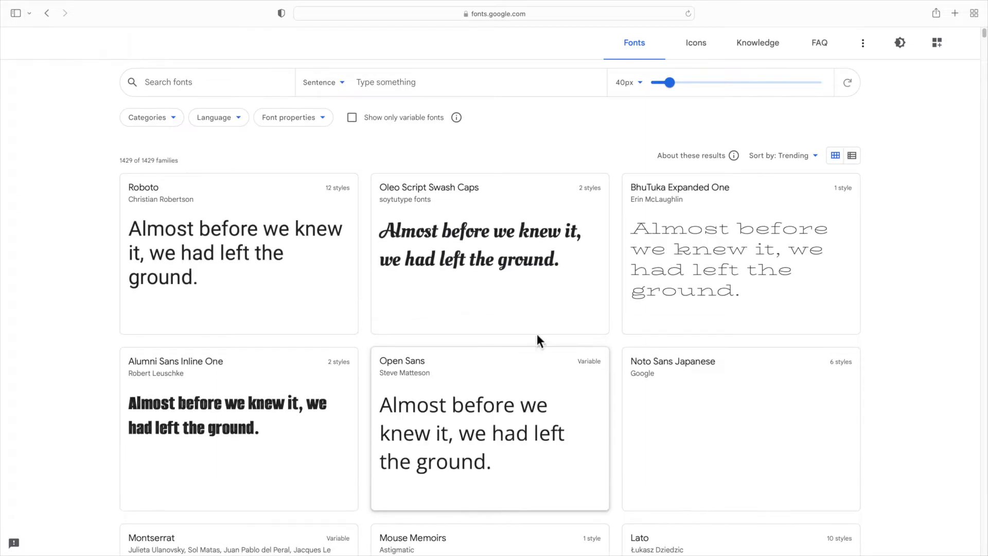
pyautogui.scroll(-5, 541, 339)
pyautogui.scroll(-2, 542, 343)
pyautogui.click(655, 209)
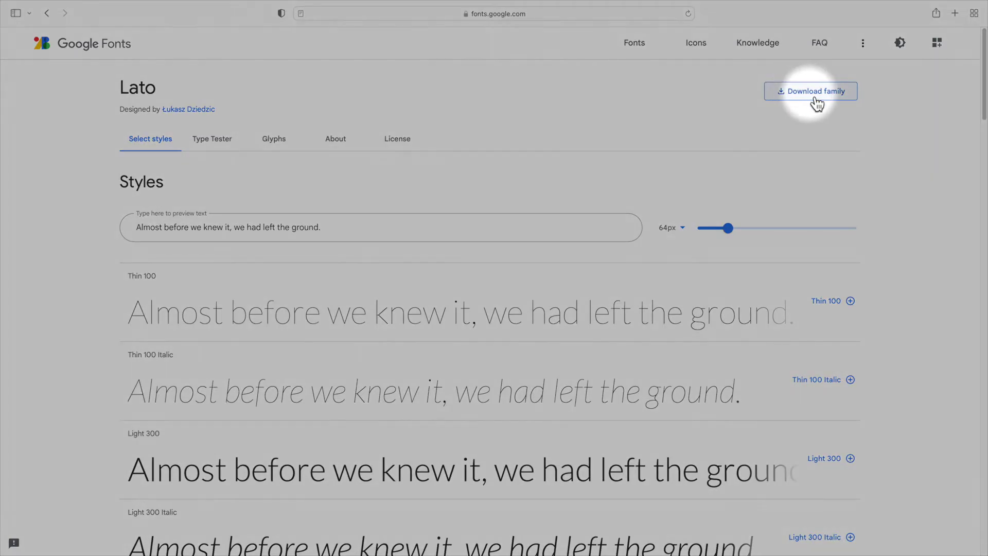
pyautogui.click(811, 94)
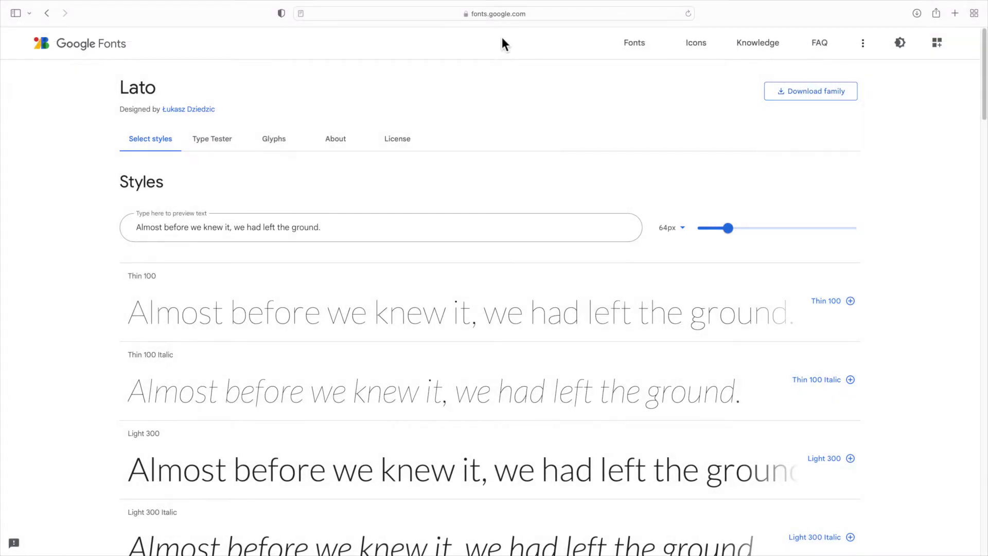
# Open the Google Fonts FAQ and highlight the question and answer about whether the fonts cost anything
pyautogui.click(820, 44)
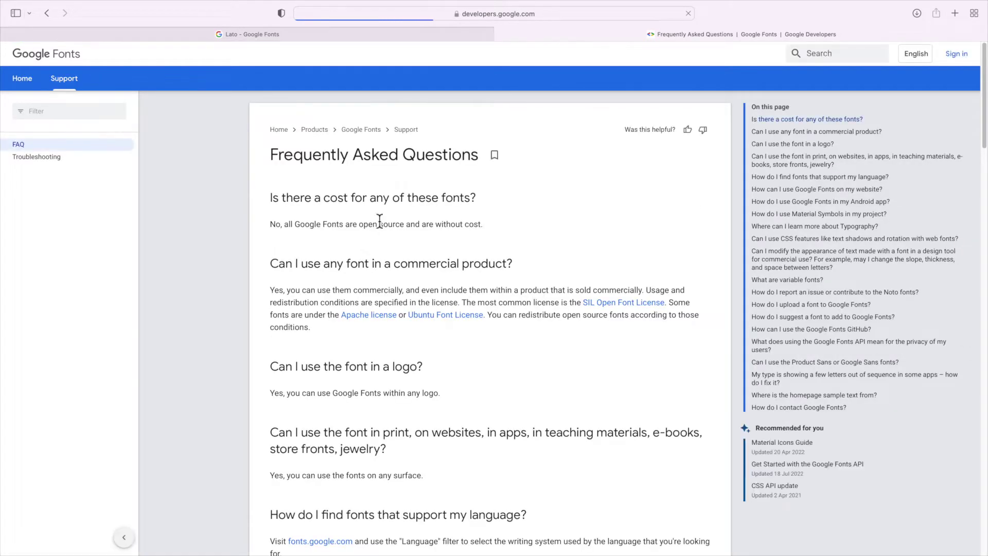
pyautogui.doubleClick(355, 206)
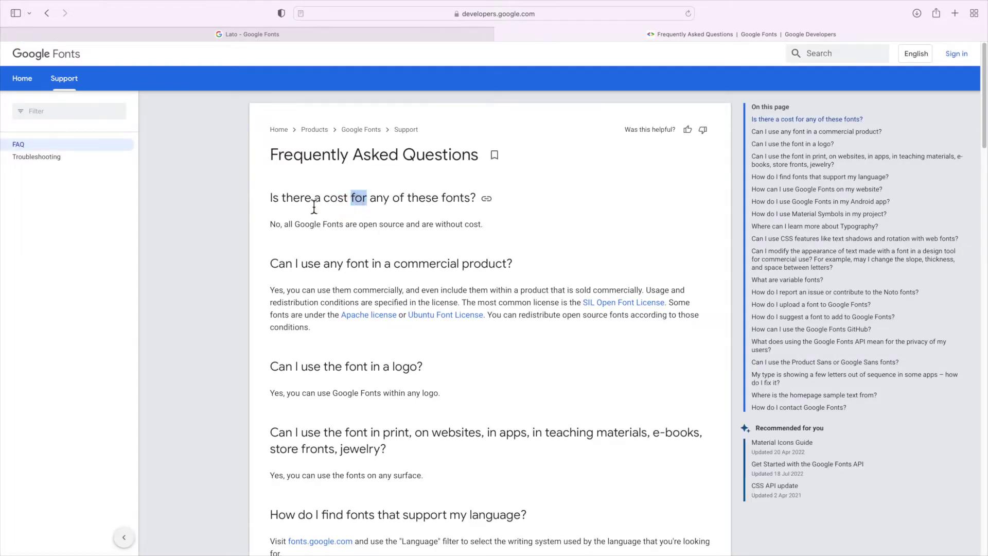
pyautogui.tripleClick(277, 201)
pyautogui.moveTo(276, 224); pyautogui.dragTo(493, 226)
pyautogui.click(405, 263)
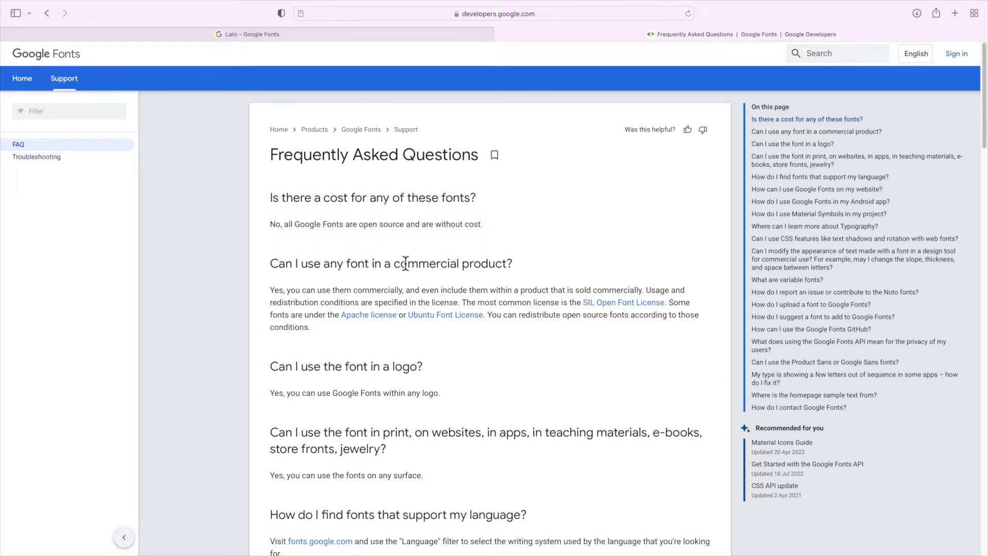
# Highlight the FAQ question on commercial products and the first sentence of its answer, and skim the remaining questions
pyautogui.tripleClick(281, 268)
pyautogui.moveTo(269, 292); pyautogui.dragTo(644, 291)
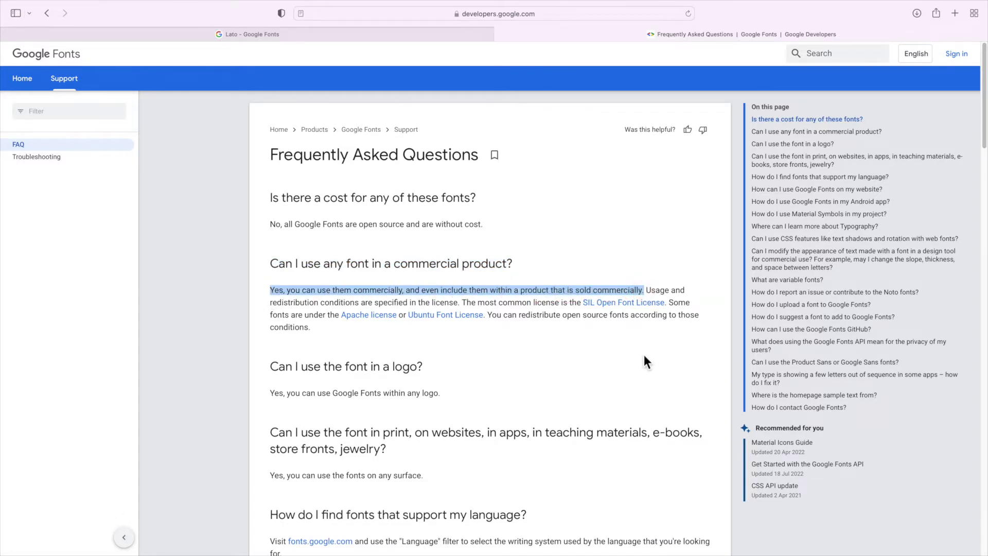
pyautogui.click(610, 349)
pyautogui.scroll(-20, 432, 375)
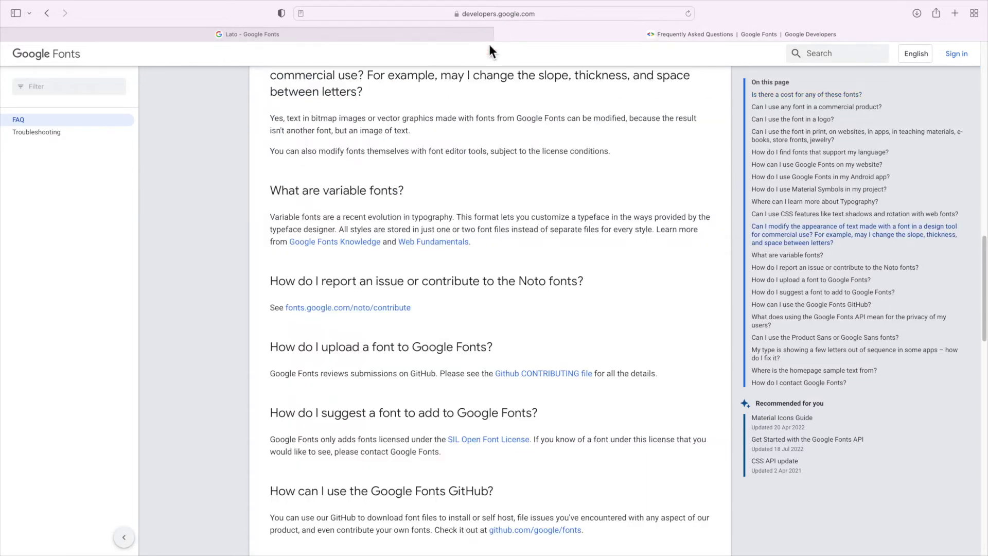
# Return to the Lato page and highlight the opening line of the Google Fonts library description in the footer
pyautogui.click(498, 36)
pyautogui.scroll(-20, 951, 397)
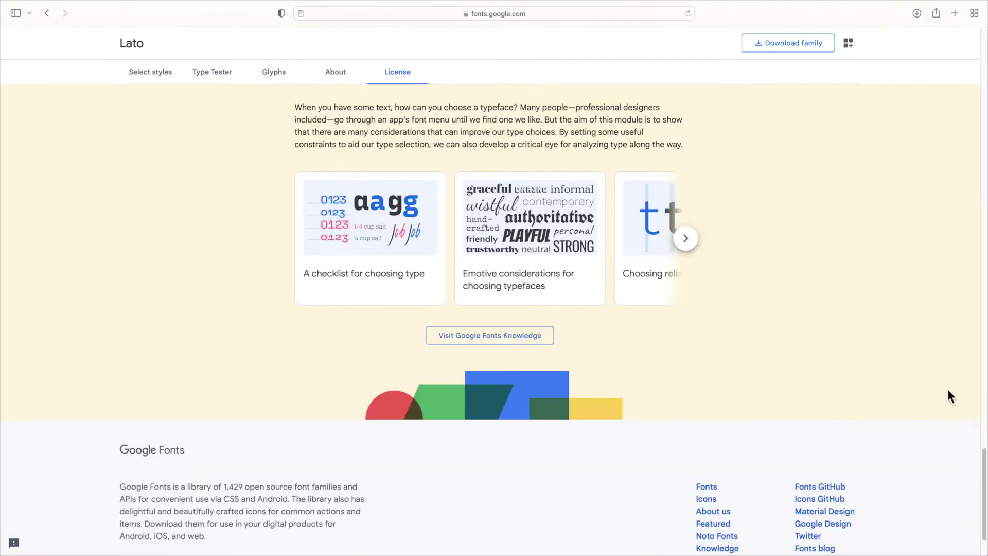
pyautogui.moveTo(117, 490); pyautogui.dragTo(359, 488)
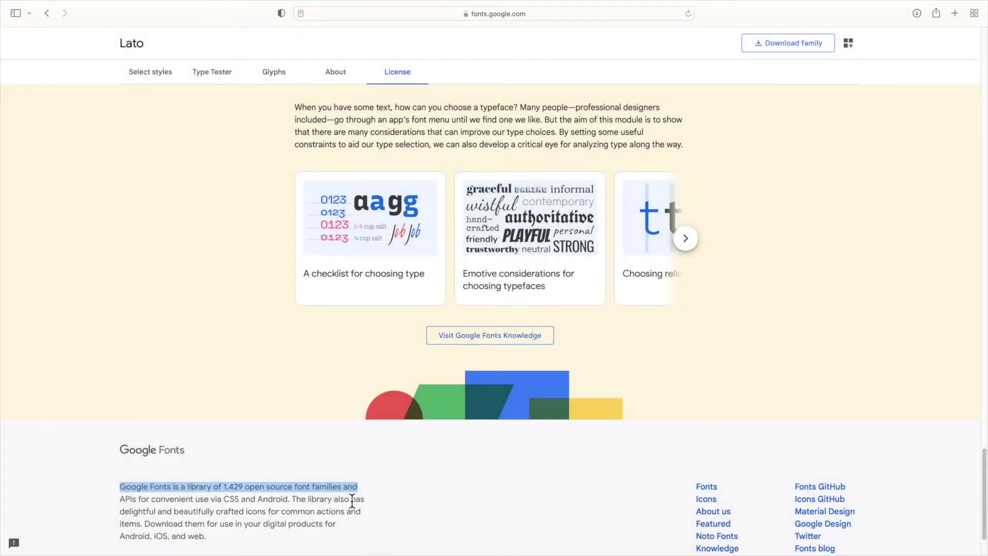
pyautogui.click(401, 497)
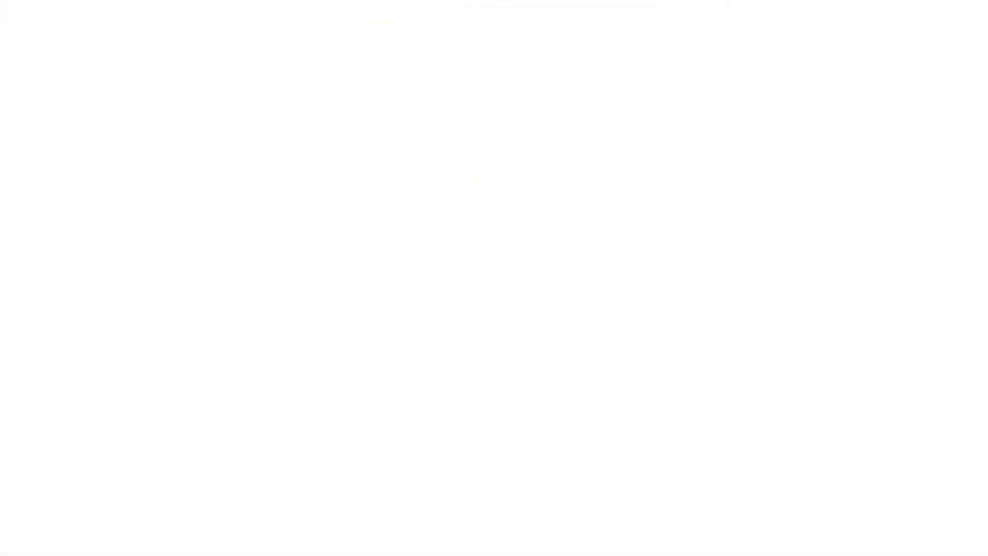
# Browse the font previews in the full Google Fonts catalogue and return to its beginning
pyautogui.scroll(-3, 261, 214)
pyautogui.scroll(-20, 261, 217)
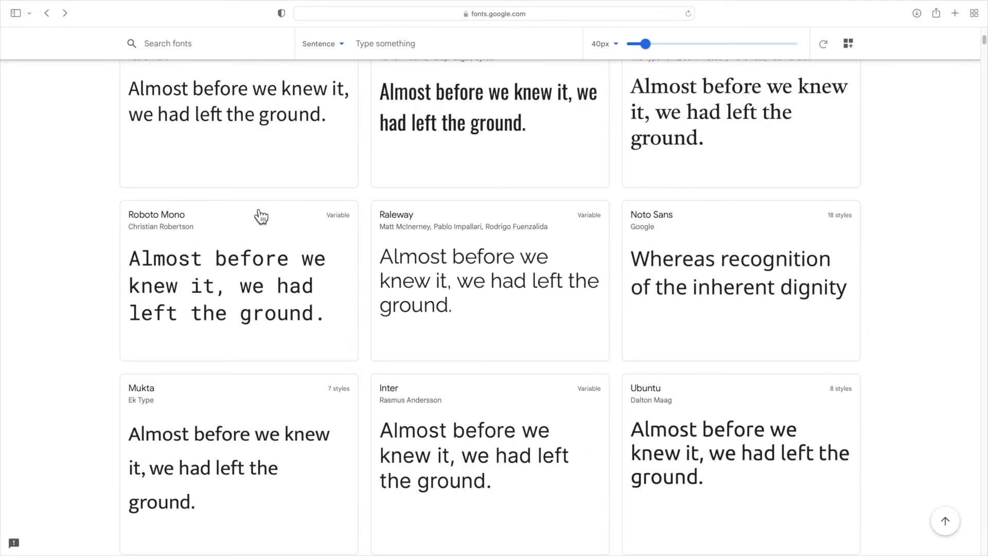
pyautogui.scroll(-10, 261, 216)
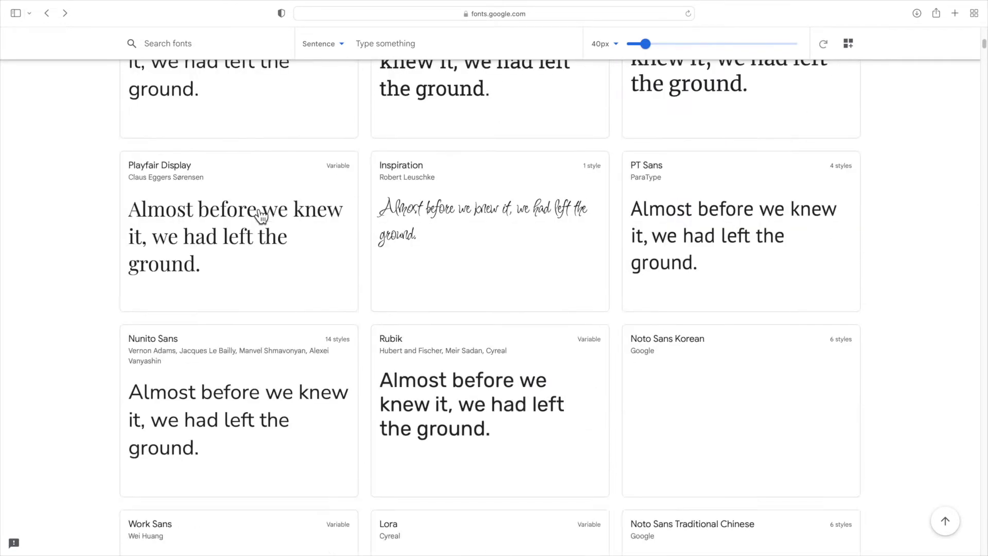
pyautogui.scroll(-5, 261, 216)
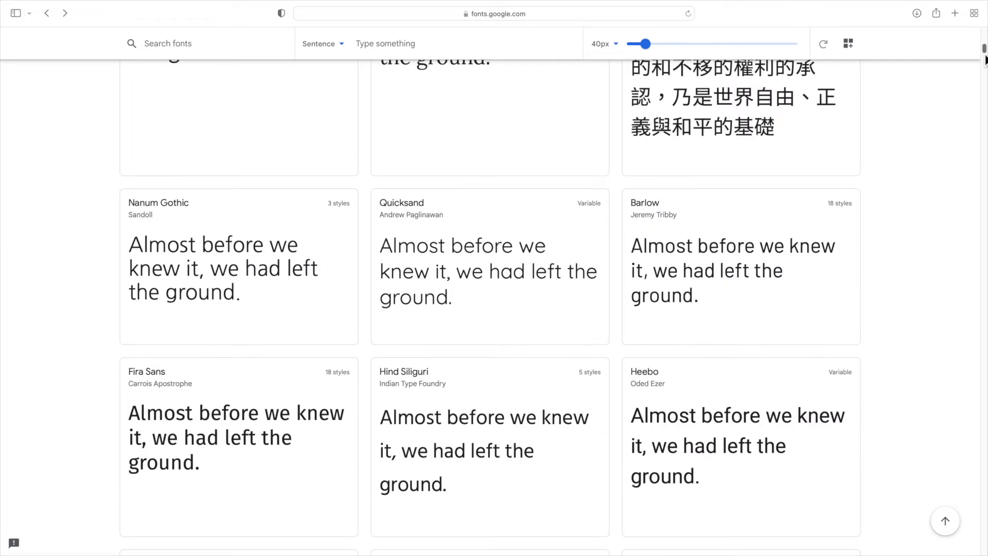
pyautogui.click(984, 32)
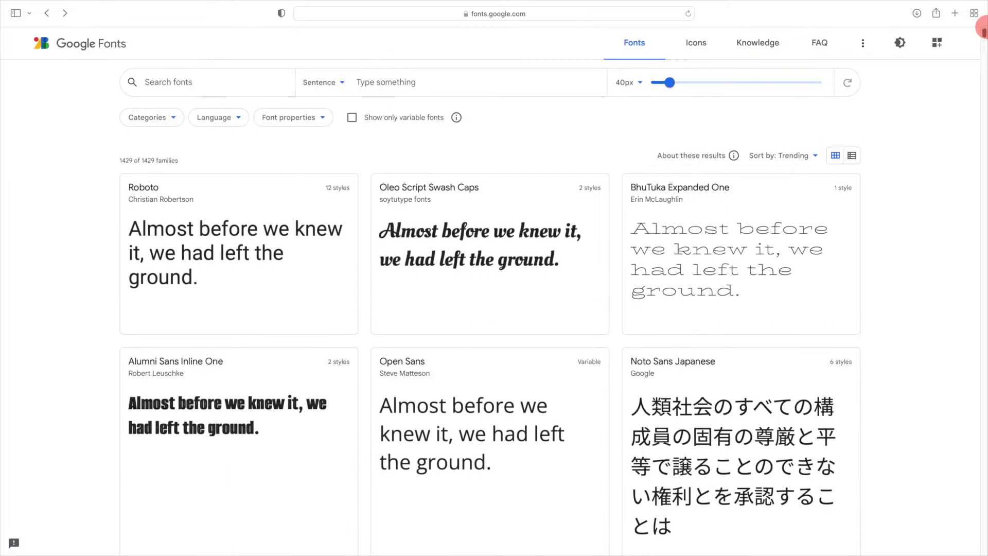
# Look through the Language, Font properties and Categories filters of the font catalogue
pyautogui.click(219, 129)
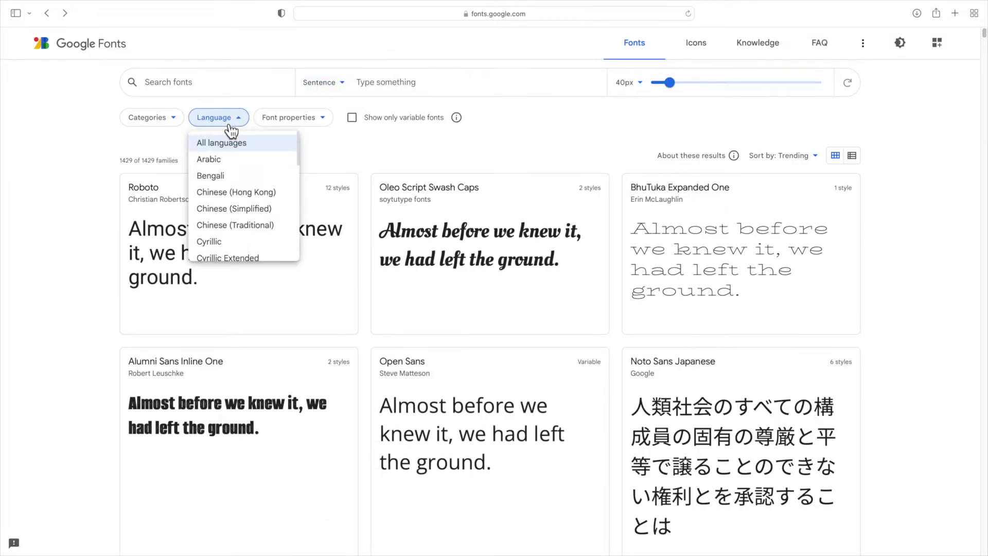
pyautogui.click(304, 129)
pyautogui.click(260, 128)
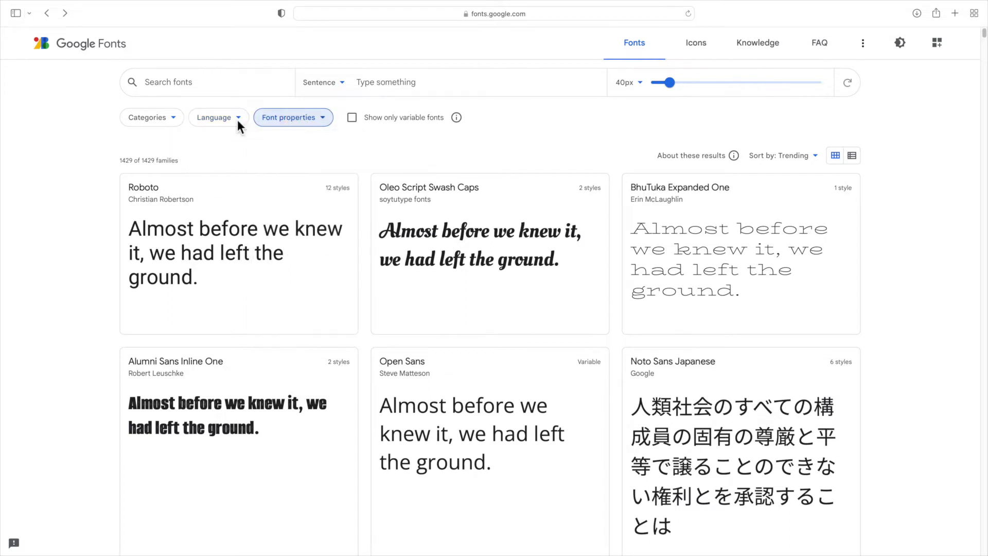
pyautogui.click(157, 120)
pyautogui.click(161, 119)
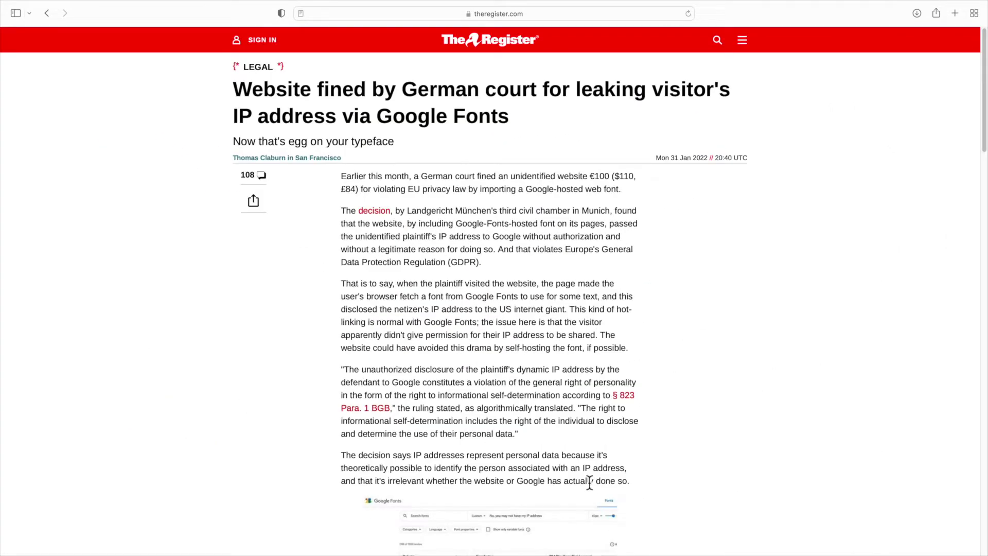
# Highlight the Register article's headline and its passages on IP address disclosure through Google Fonts and on self-hosting the font
pyautogui.tripleClick(285, 96)
pyautogui.click(286, 95)
pyautogui.moveTo(398, 284); pyautogui.dragTo(565, 311)
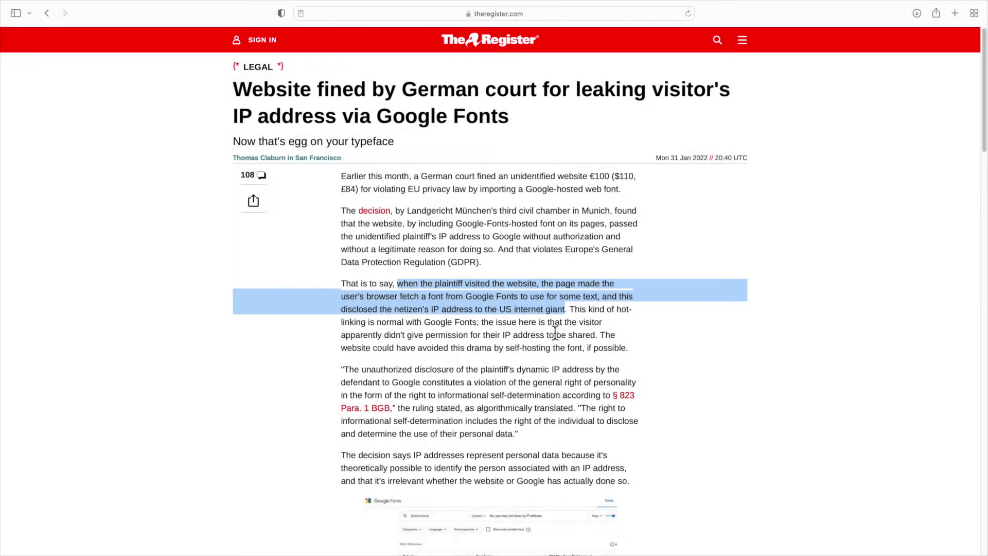
pyautogui.click(601, 342)
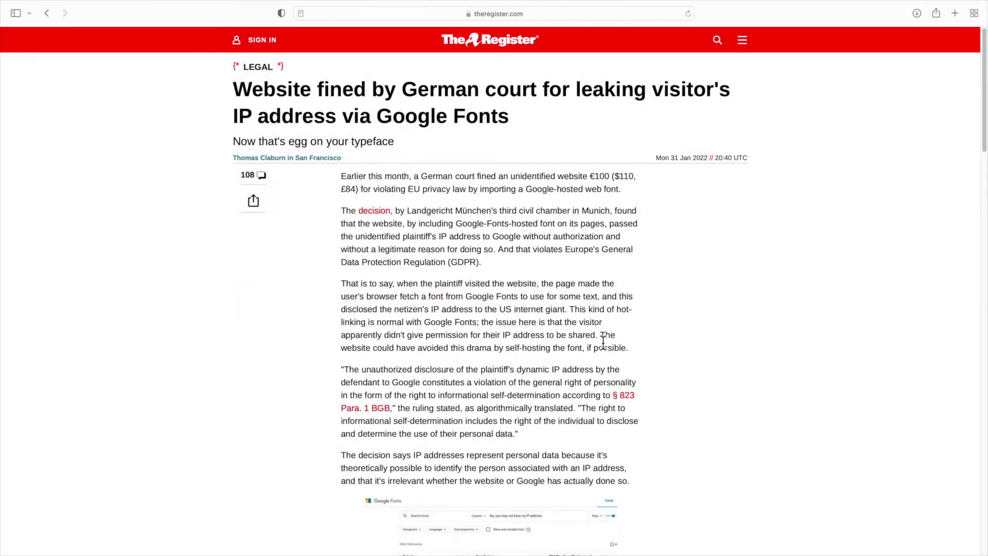
pyautogui.moveTo(601, 342); pyautogui.dragTo(627, 353)
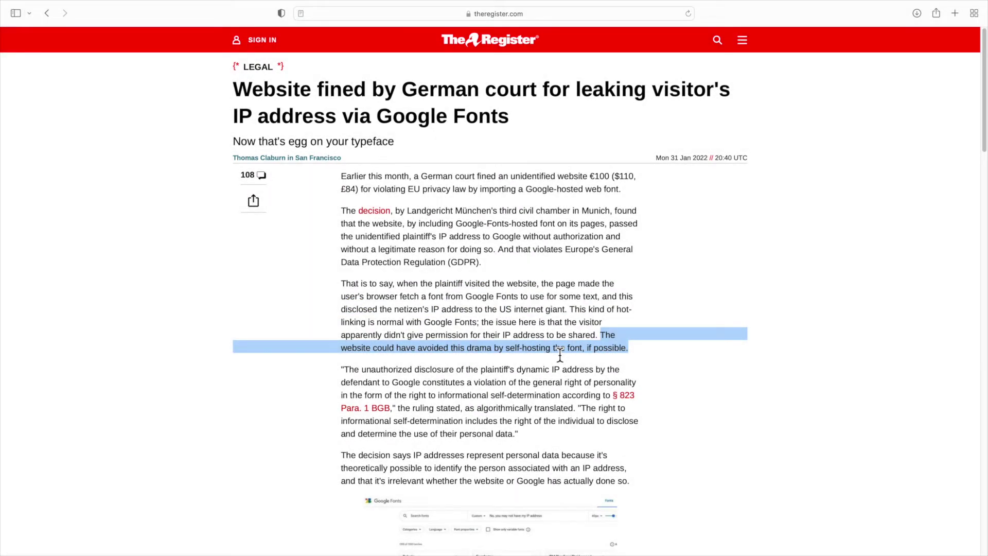
pyautogui.click(556, 357)
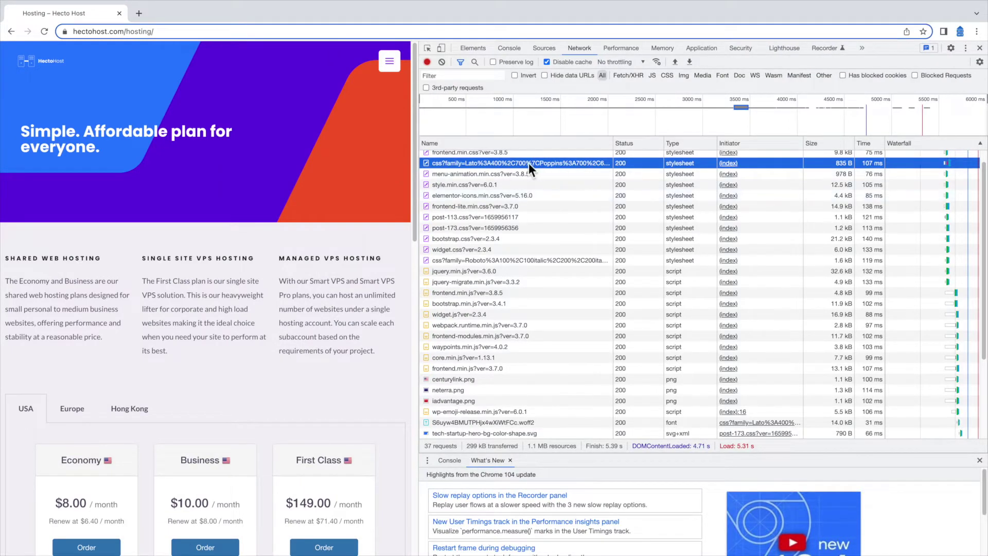
# In Chrome's network log for hectohost.com/hosting, inspect the Lato font stylesheet request's headers and timing breakdown
pyautogui.click(525, 164)
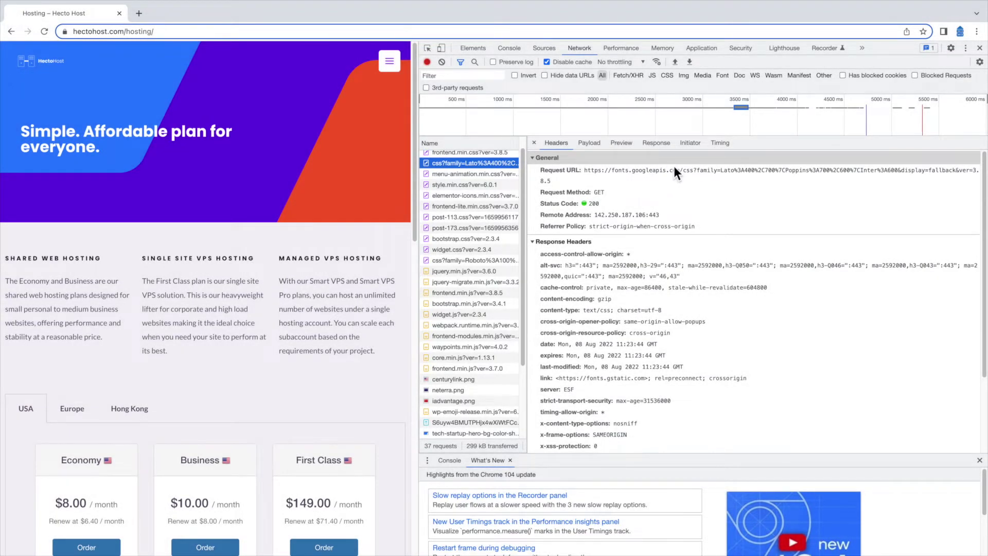
pyautogui.click(720, 144)
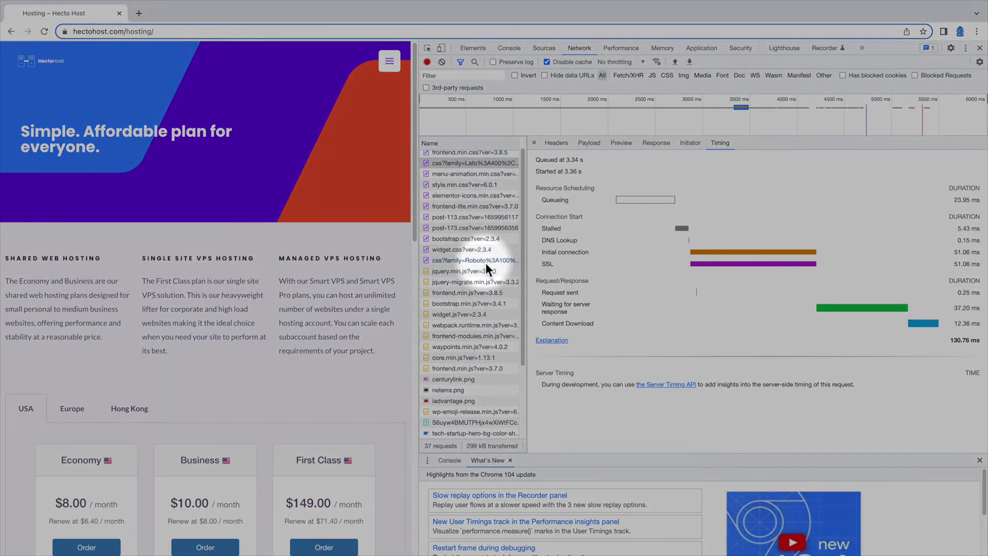
# Inspect the Roboto font stylesheet request's timing breakdown and headers, highlighting its request URL on fonts.googleapis.com
pyautogui.click(486, 263)
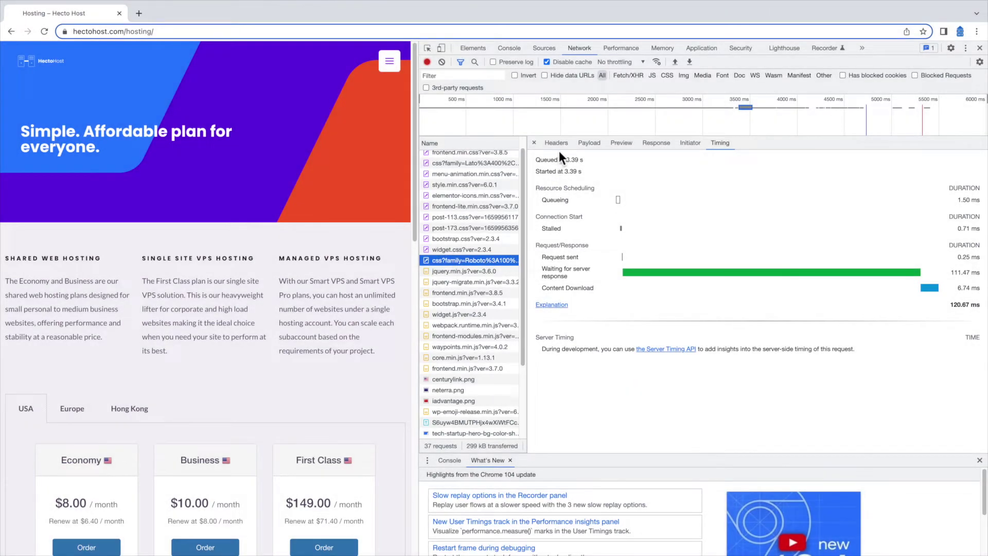
pyautogui.click(558, 145)
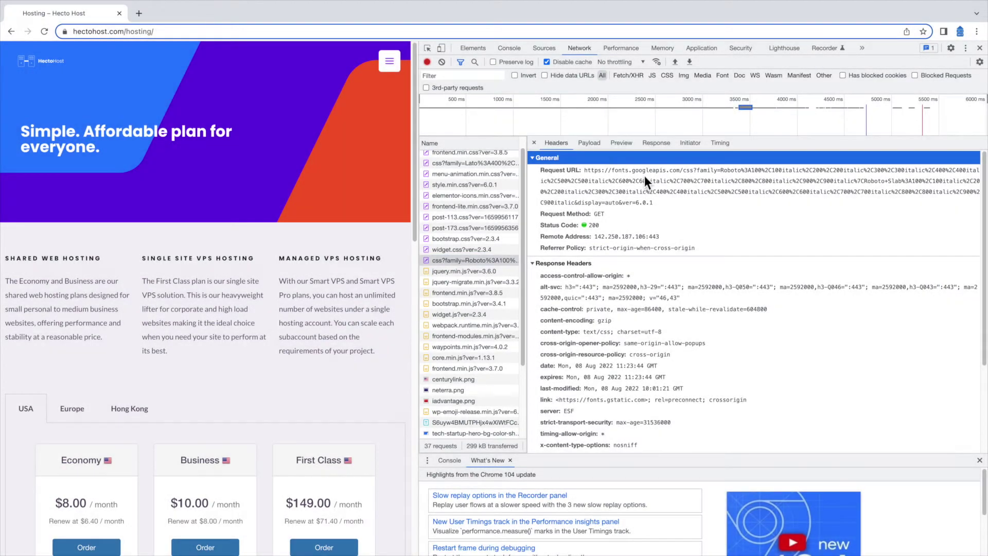
pyautogui.click(644, 176)
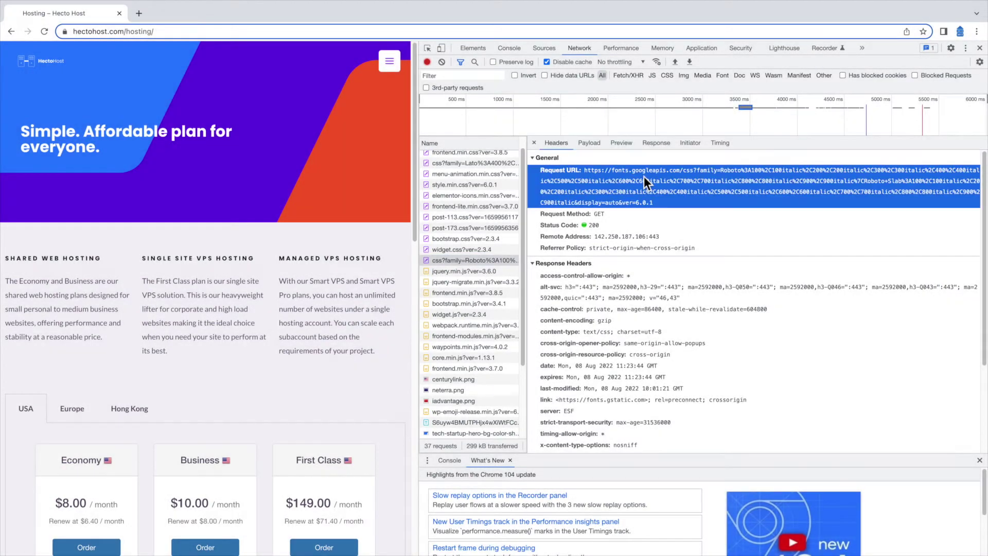
pyautogui.click(720, 143)
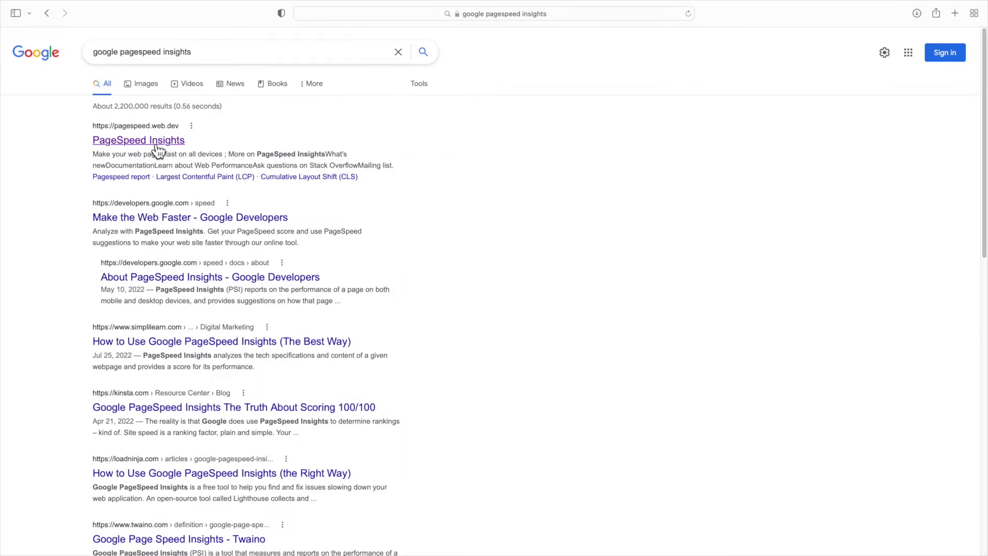
pyautogui.click(158, 149)
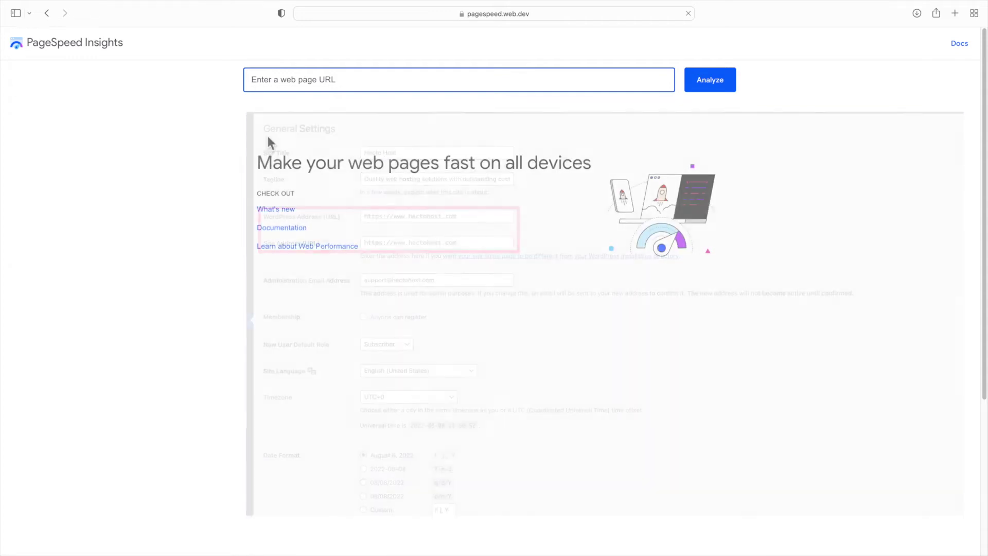
pyautogui.write('https://www.hectohost')
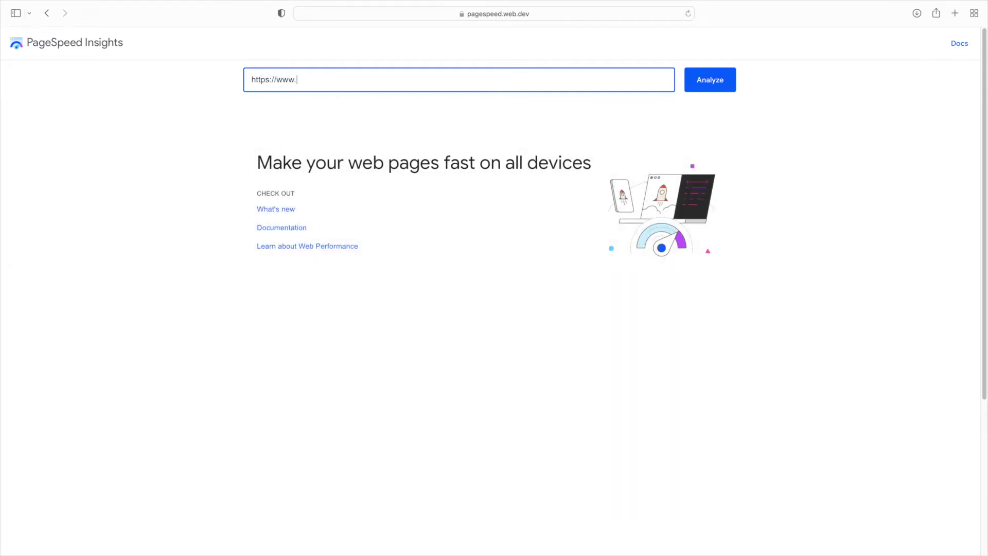
pyautogui.write('.com')
pyautogui.press('Return')
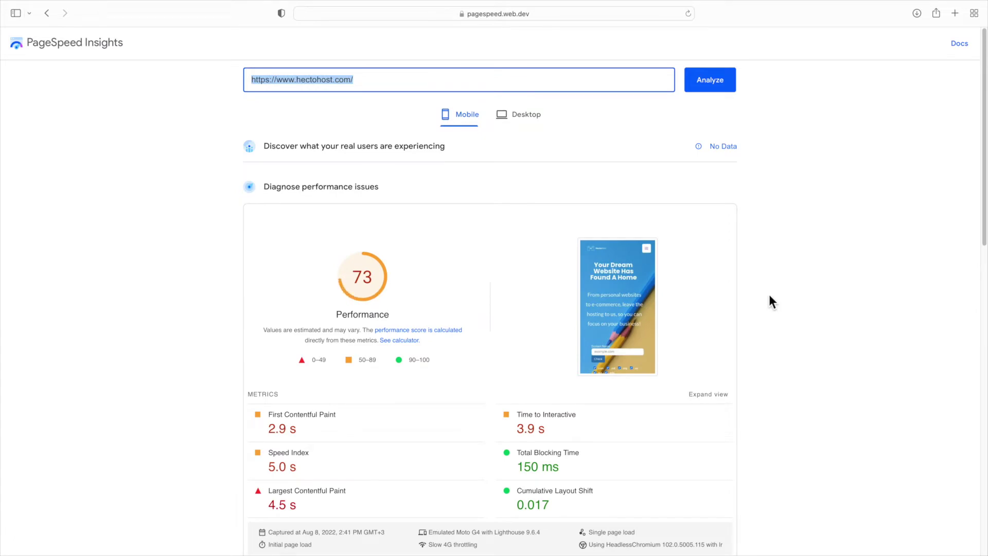
# Expand the "Eliminate render-blocking resources" audit in the mobile report and examine its fonts.googleapis.com entries
pyautogui.scroll(-10, 722, 301)
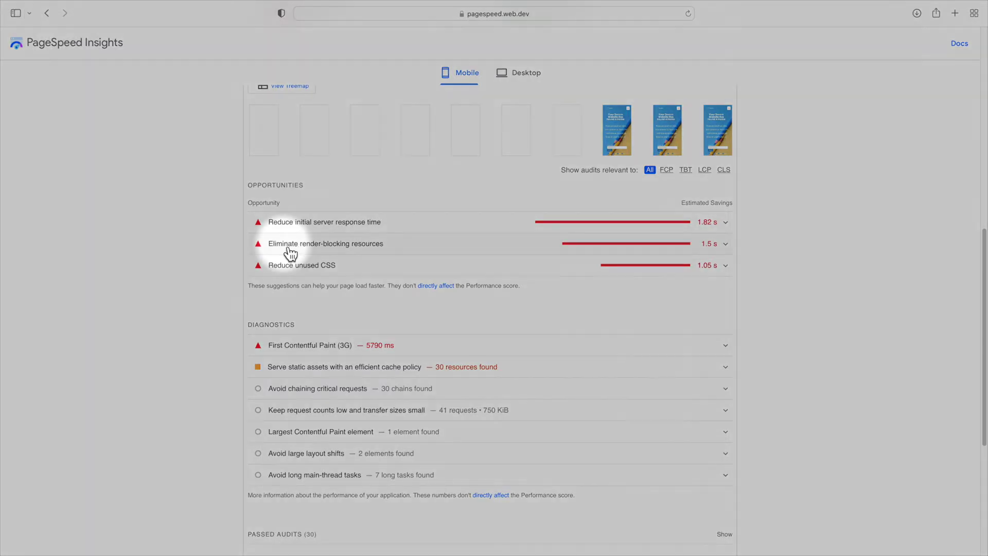
pyautogui.click(290, 252)
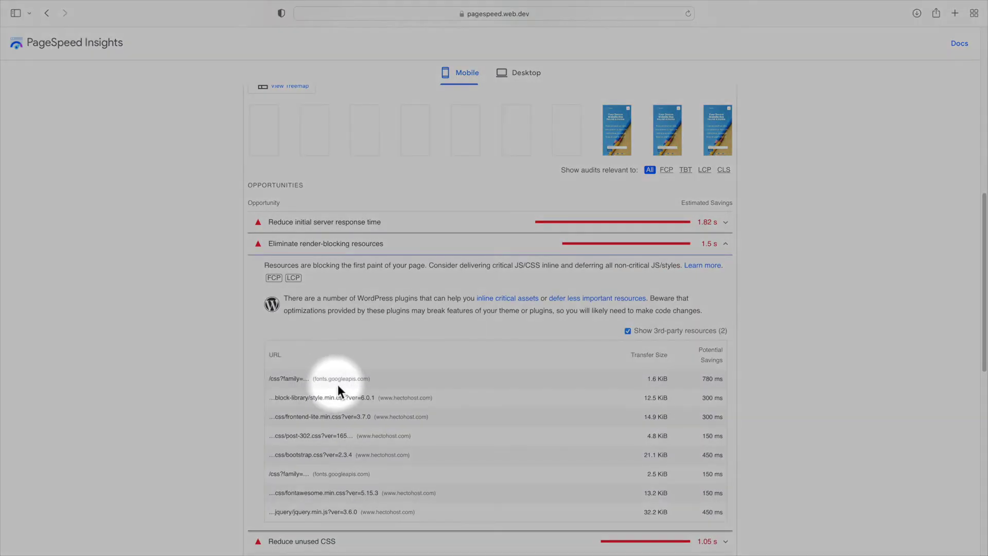
pyautogui.click(328, 384)
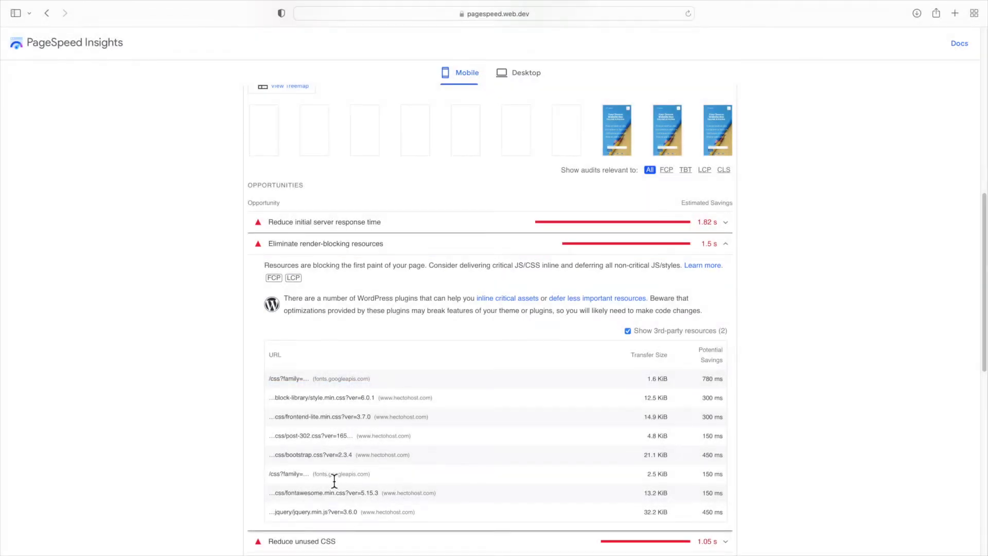
pyautogui.click(334, 480)
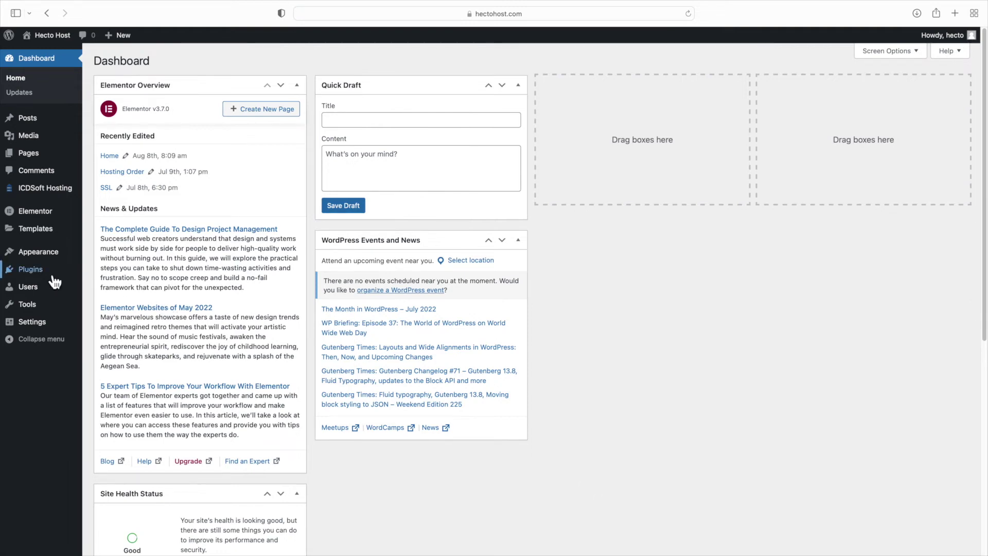
# In the site's WordPress dashboard, search for new plugins with "google fonts" and look through the results
pyautogui.moveTo(56, 278)
pyautogui.click(109, 286)
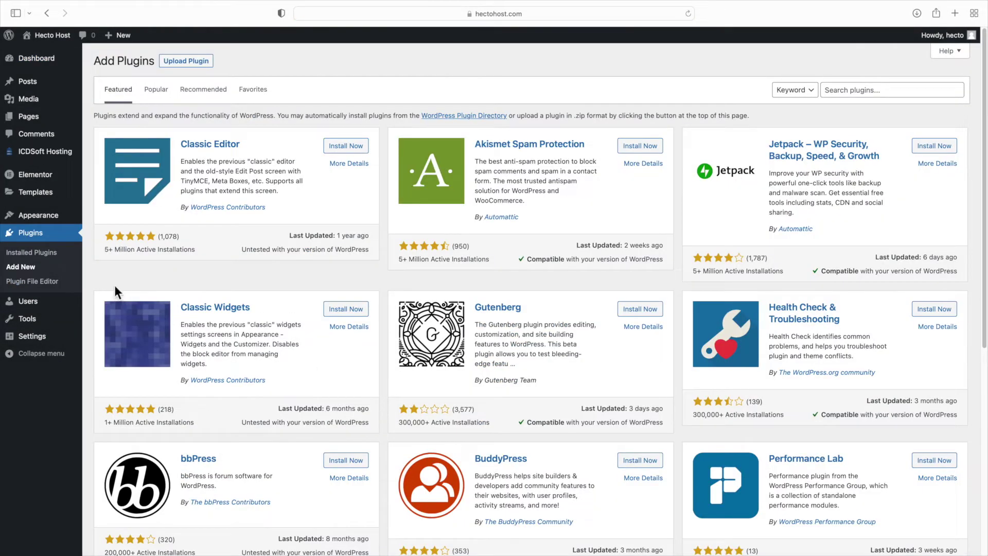
pyautogui.click(844, 92)
pyautogui.write('google fonts')
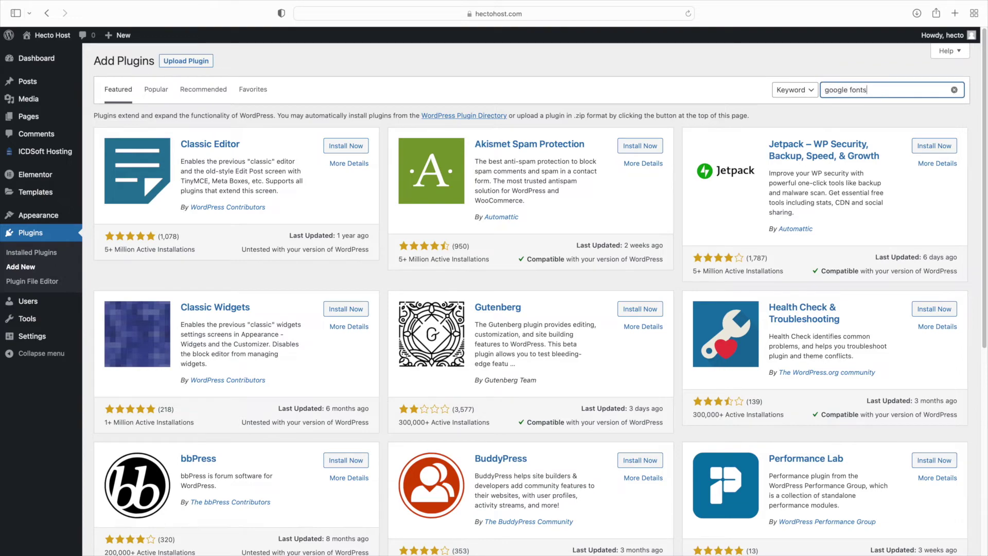
pyautogui.scroll(-10, 357, 219)
pyautogui.scroll(10, 295, 231)
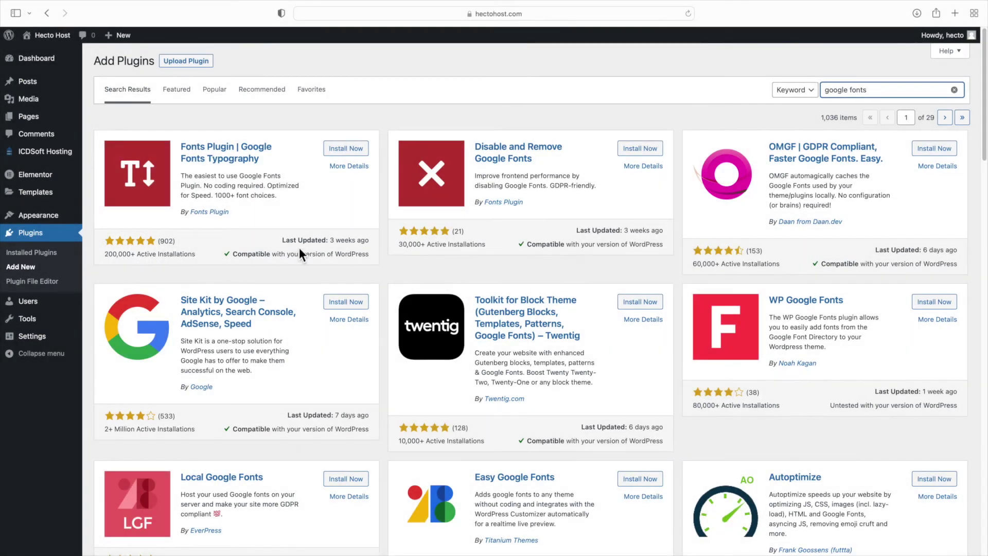
# Read the feature list in the details of Fonts Plugin | Google Fonts Typography, including local font hosting, and close them
pyautogui.click(350, 166)
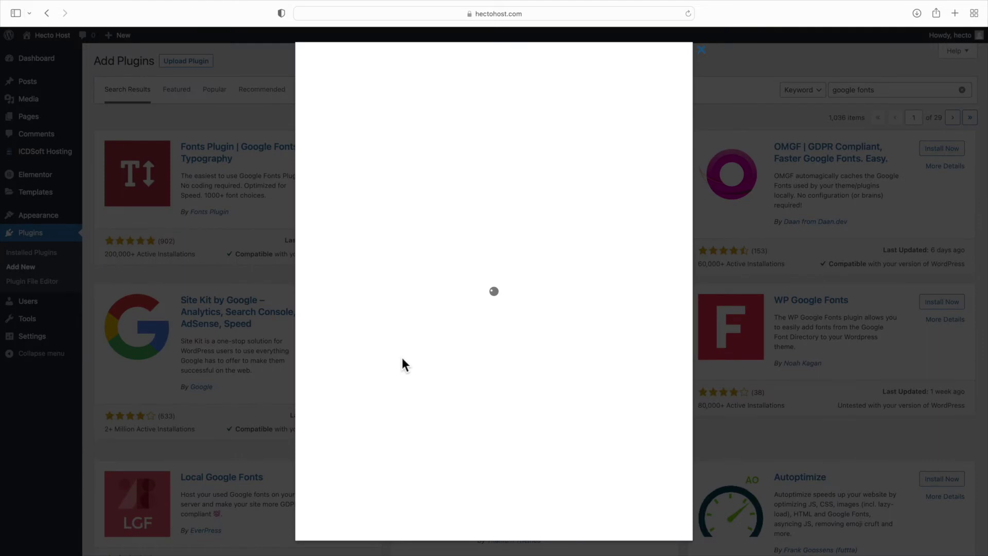
pyautogui.scroll(-4, 404, 368)
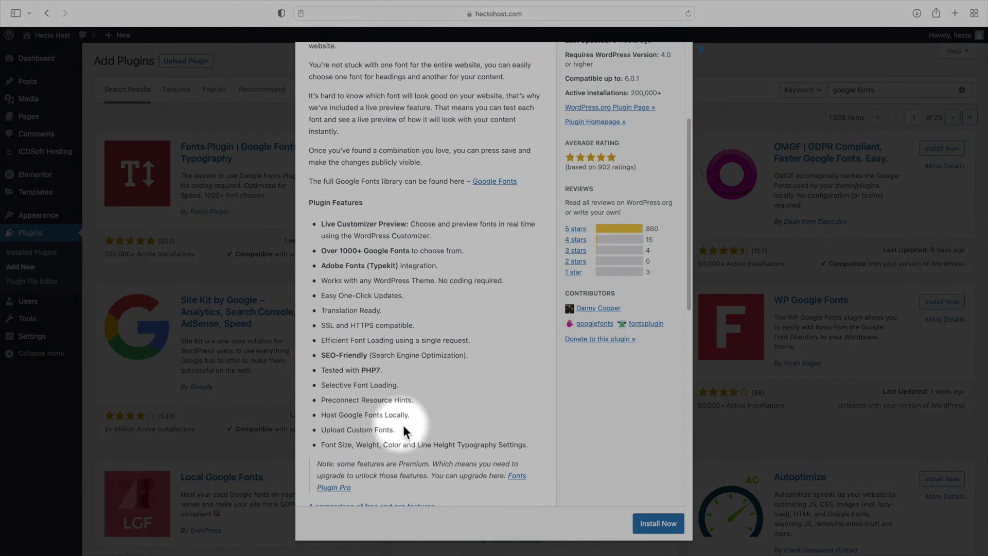
pyautogui.press('Escape')
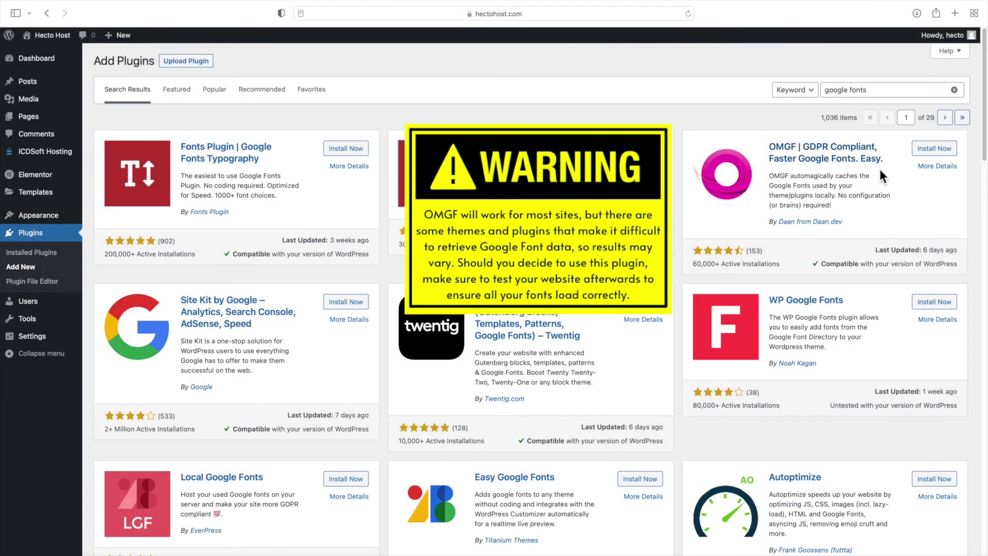
# Read through the OMGF plugin's full details, close them, and highlight its short description in the search results
pyautogui.click(938, 166)
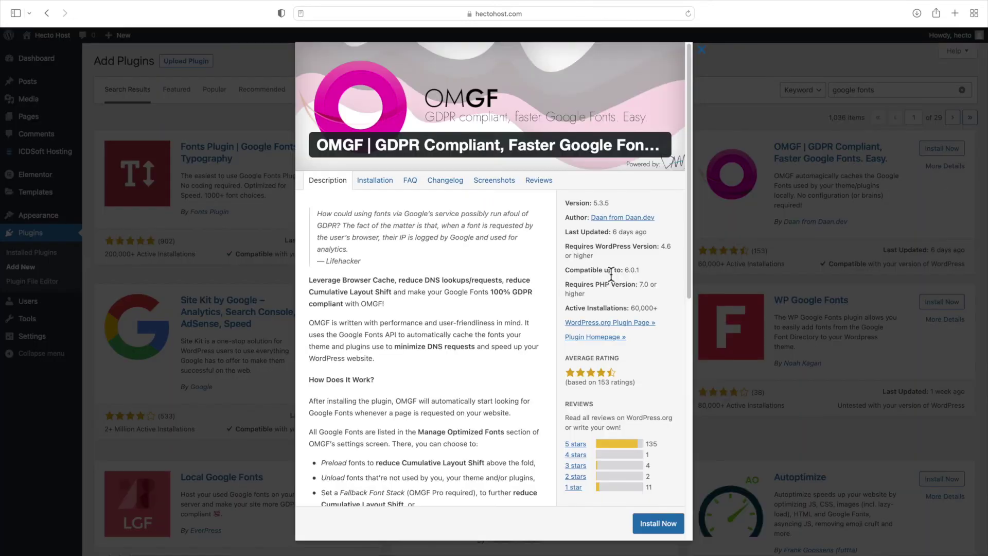
pyautogui.scroll(-15, 611, 272)
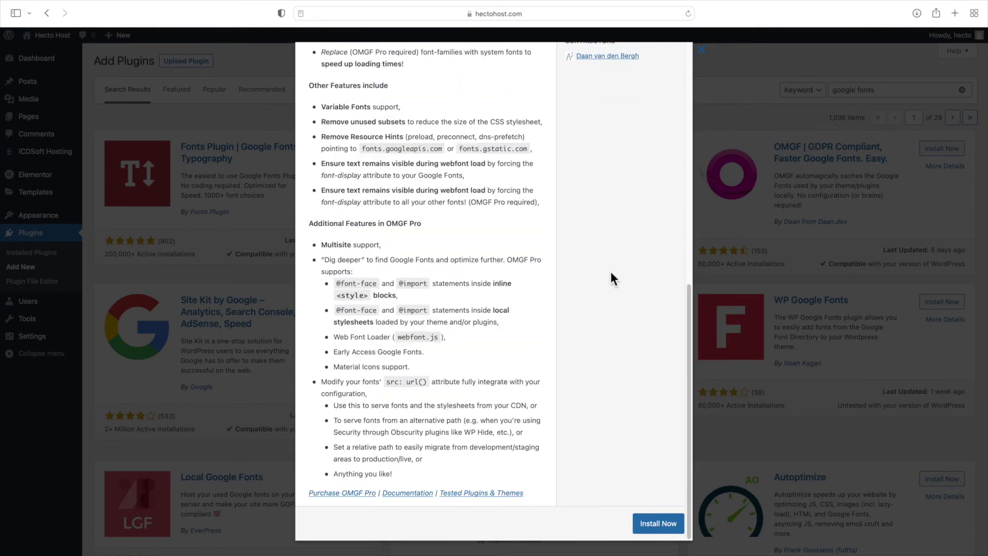
pyautogui.scroll(15, 610, 271)
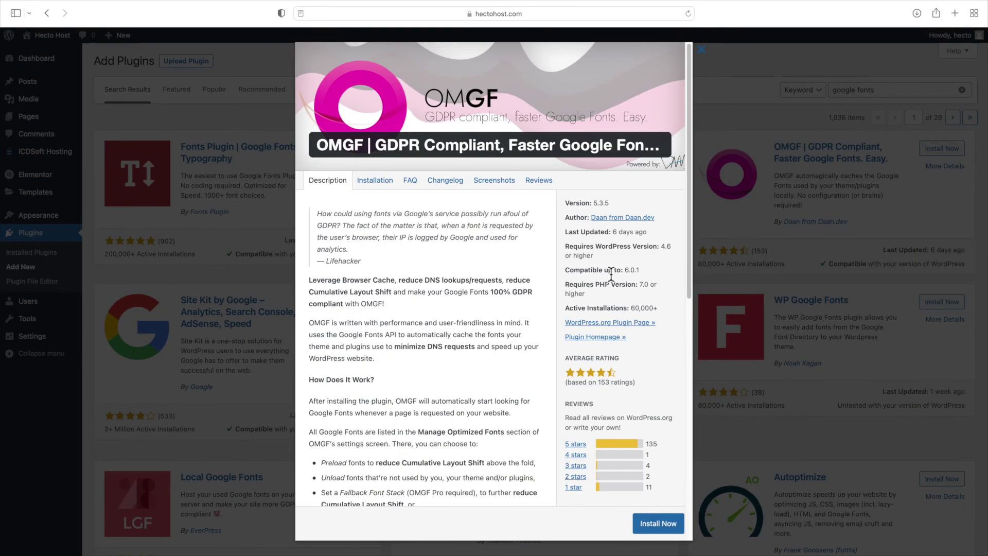
pyautogui.click(702, 49)
pyautogui.moveTo(769, 176); pyautogui.dragTo(847, 212)
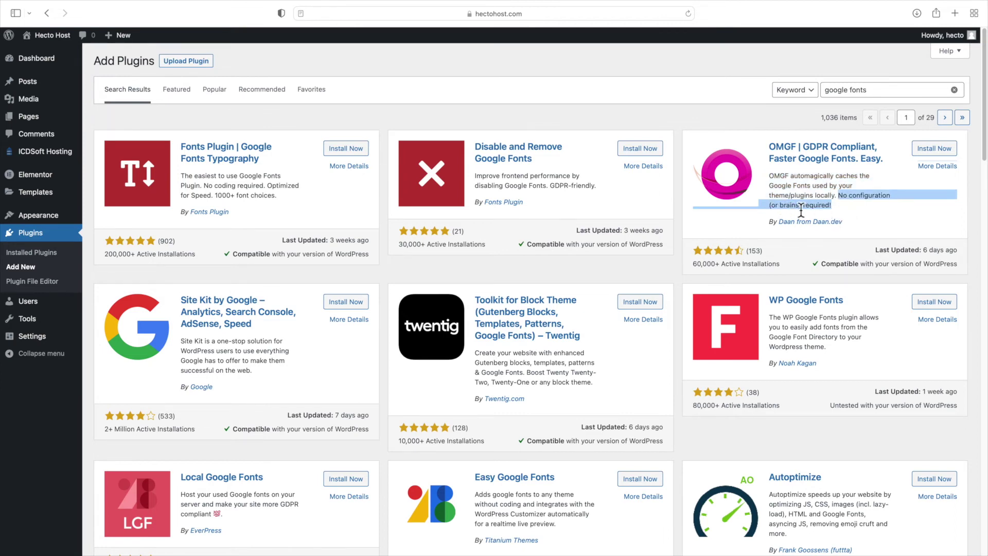
pyautogui.click(862, 218)
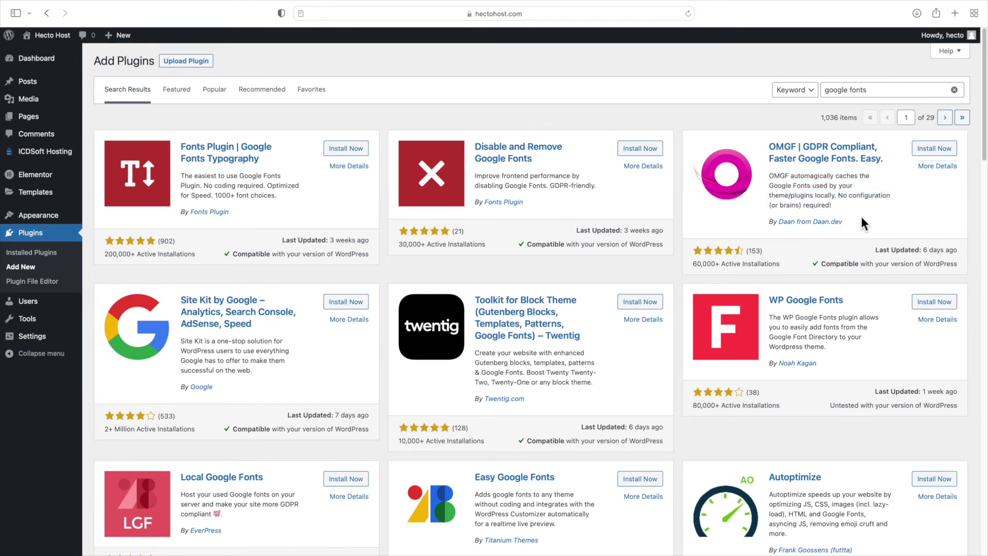
# Install and activate the OMGF | GDPR Compliant, Faster Google Fonts plugin
pyautogui.click(928, 155)
pyautogui.click(935, 149)
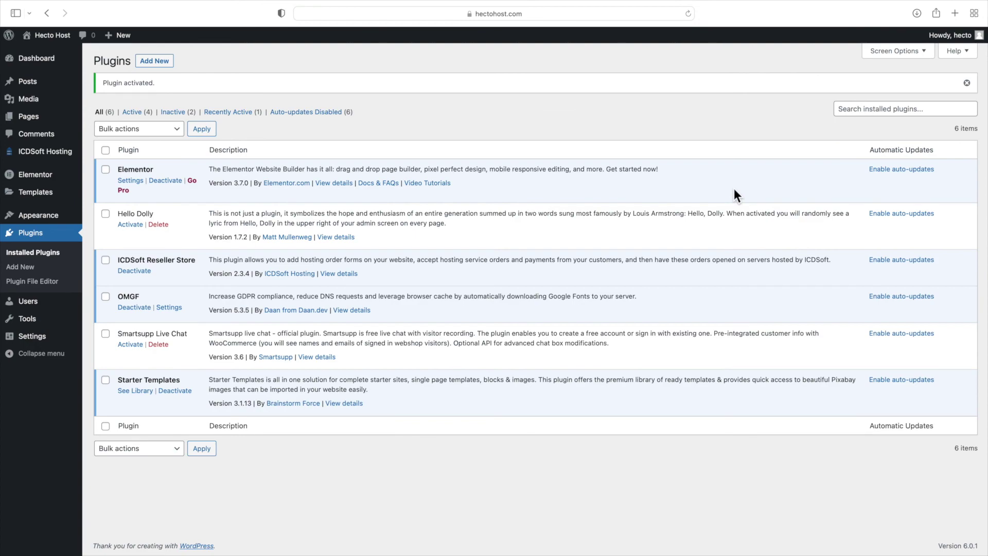
pyautogui.press('super+t')
pyautogui.write('page')
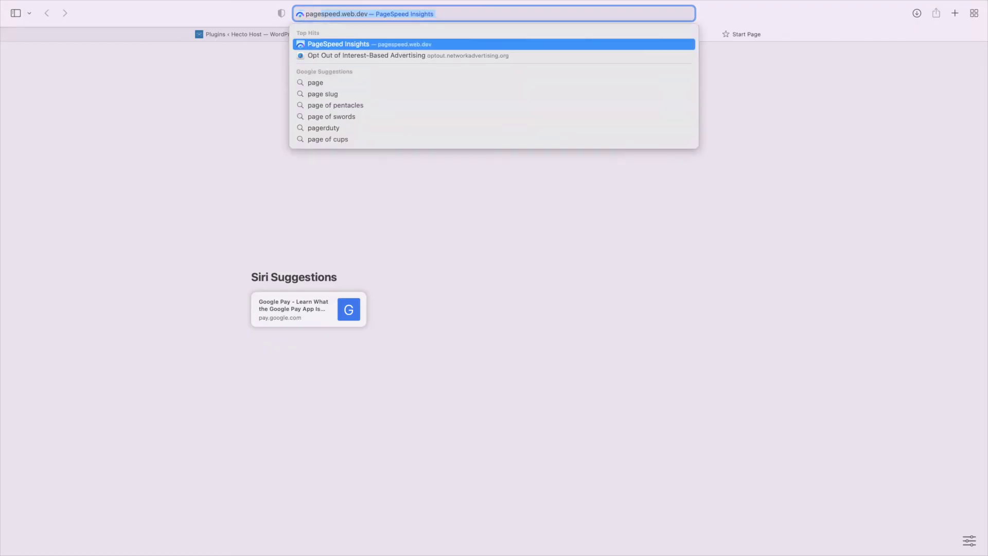
pyautogui.press('Return')
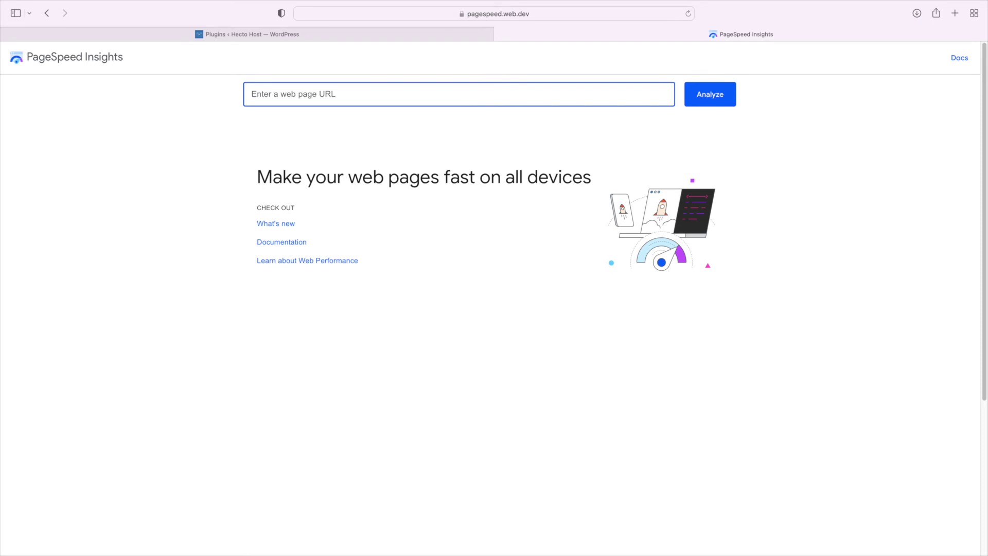
pyautogui.write('https://www.hectohost.com')
pyautogui.press('Return')
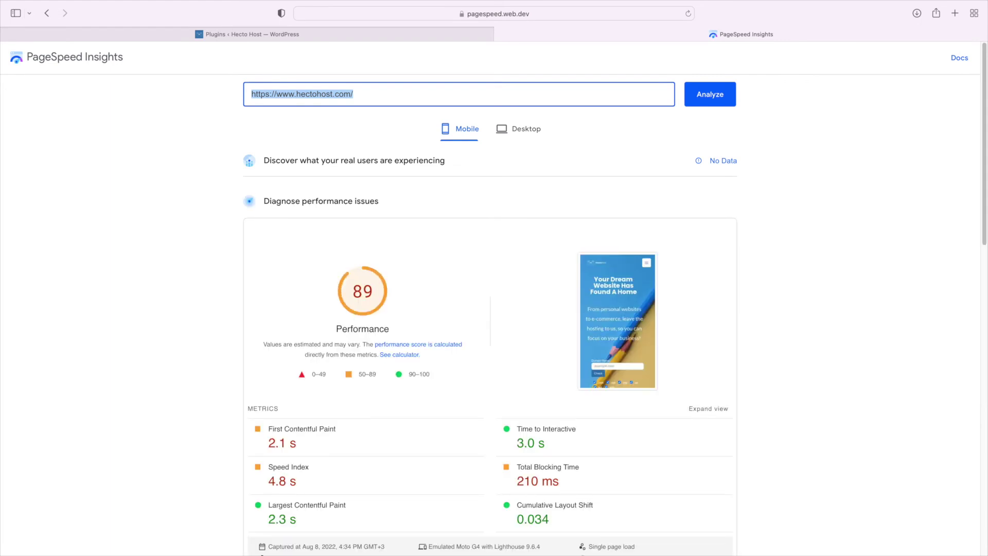
# Expand the "Eliminate render-blocking resources" audit in the new report and check its listed URLs for Google Fonts requests
pyautogui.scroll(-8, 443, 333)
pyautogui.click(330, 355)
pyautogui.scroll(-2, 342, 347)
pyautogui.moveTo(373, 428); pyautogui.dragTo(437, 525)
pyautogui.click(450, 484)
pyautogui.scroll(-2, 455, 476)
pyautogui.scroll(-1, 460, 468)
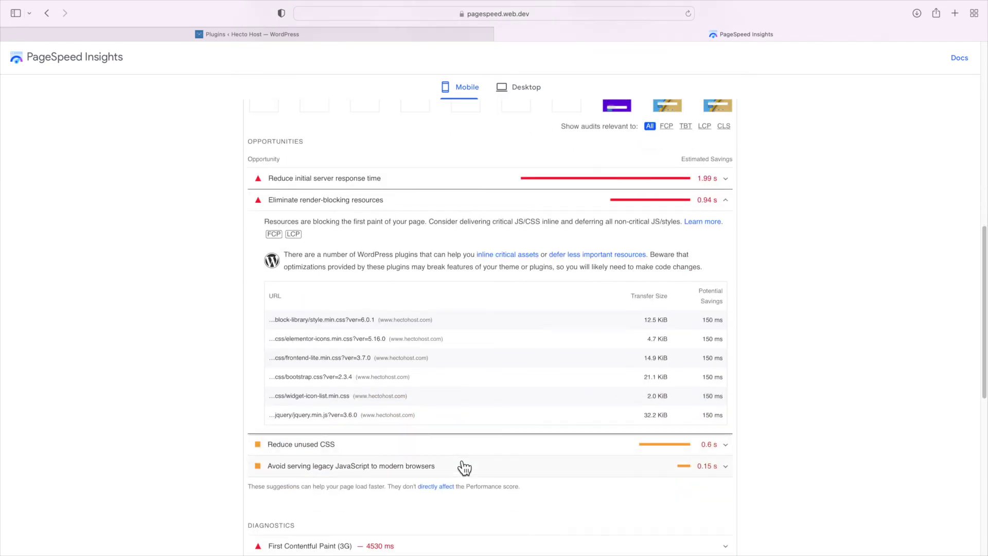
# Check the details of the unused CSS, legacy JavaScript and static asset cache policy audits, collapsing each, and review the remaining diagnostics
pyautogui.click(371, 432)
pyautogui.scroll(-2, 370, 430)
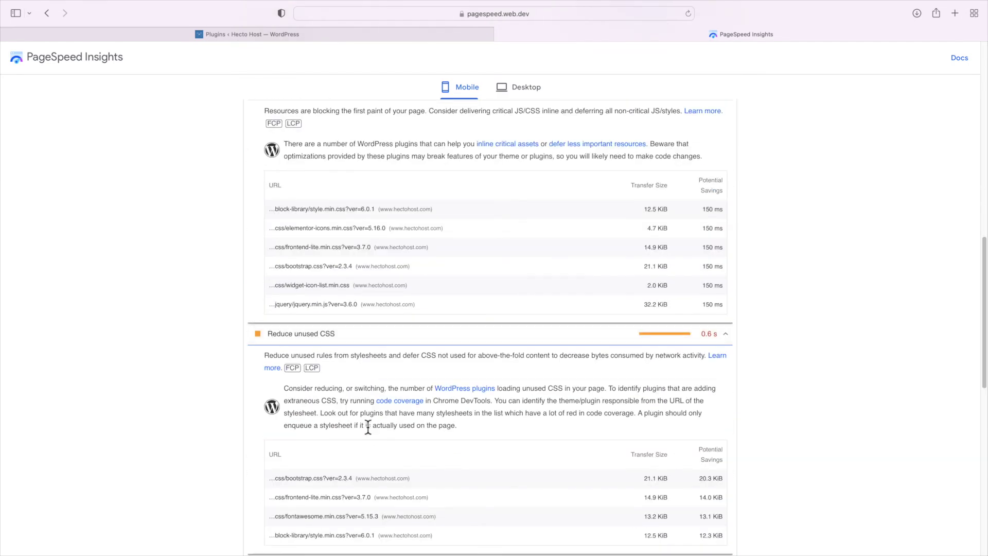
pyautogui.click(316, 338)
pyautogui.scroll(-1, 318, 347)
pyautogui.click(327, 344)
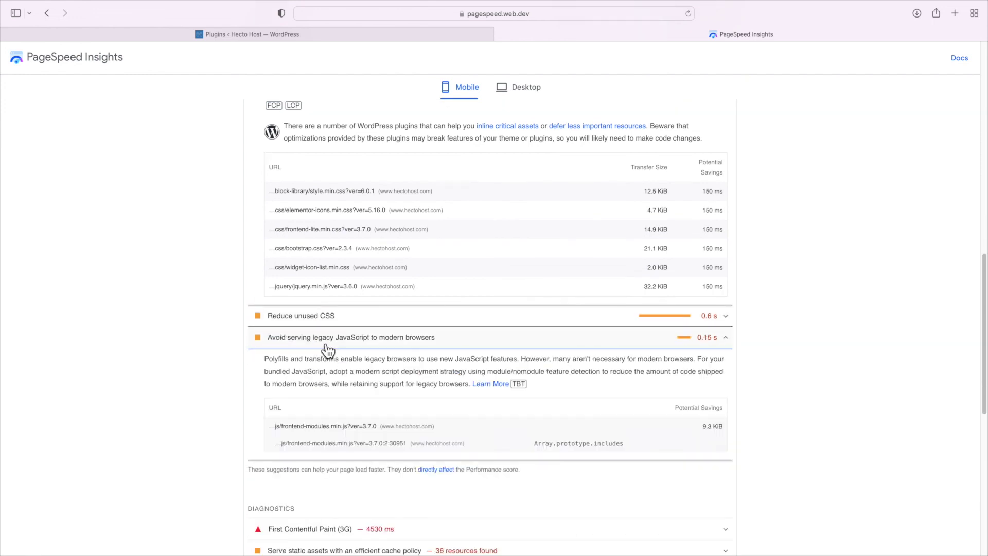
pyautogui.click(353, 344)
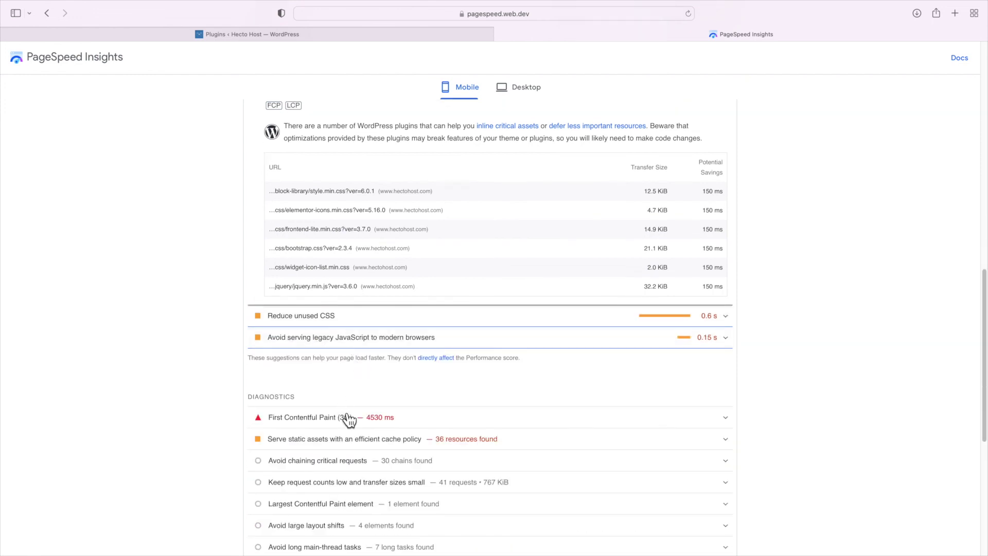
pyautogui.click(341, 441)
pyautogui.click(340, 441)
pyautogui.scroll(-3, 341, 444)
pyautogui.scroll(-3, 343, 445)
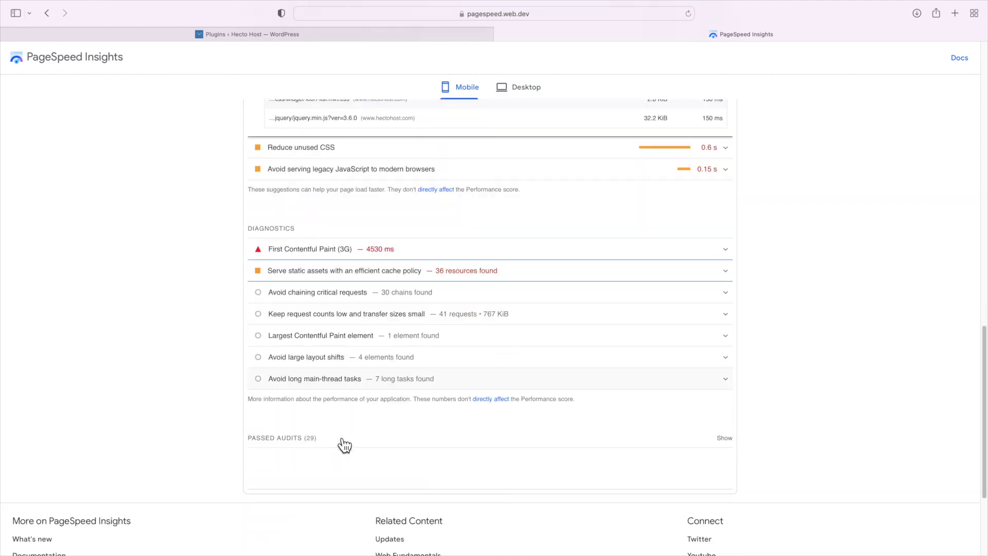
# Return to the report's performance scores, view the Desktop results and switch back to Mobile
pyautogui.scroll(20, 342, 440)
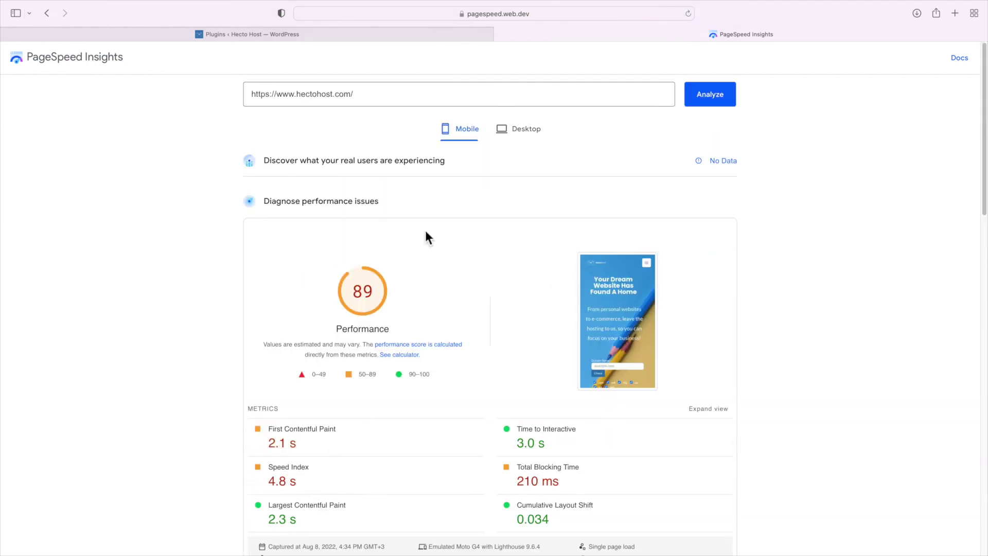
pyautogui.click(516, 139)
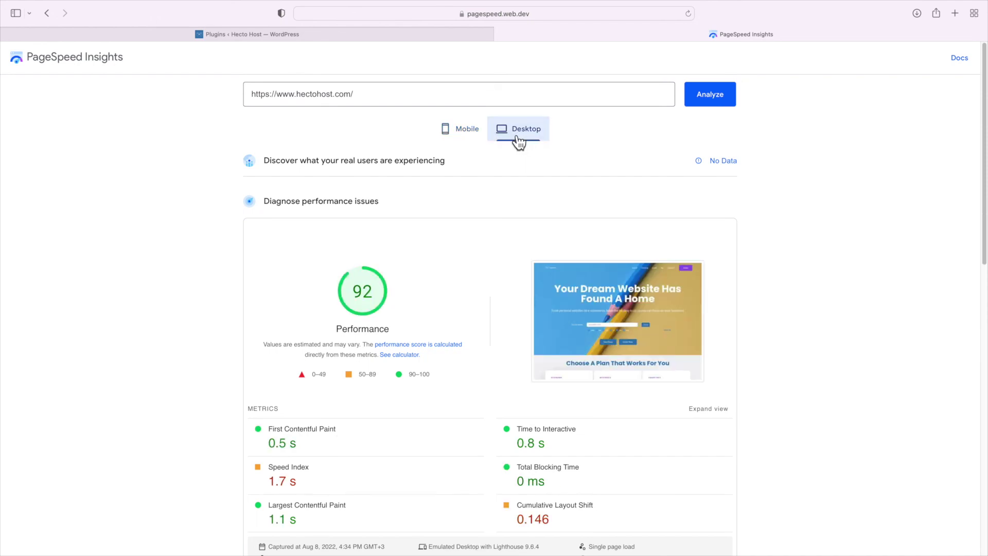
pyautogui.click(470, 138)
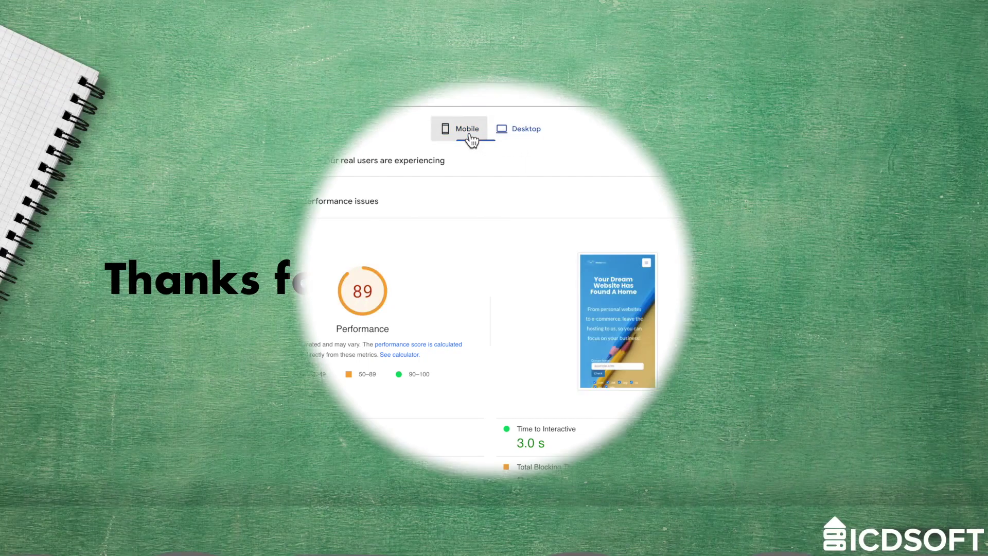